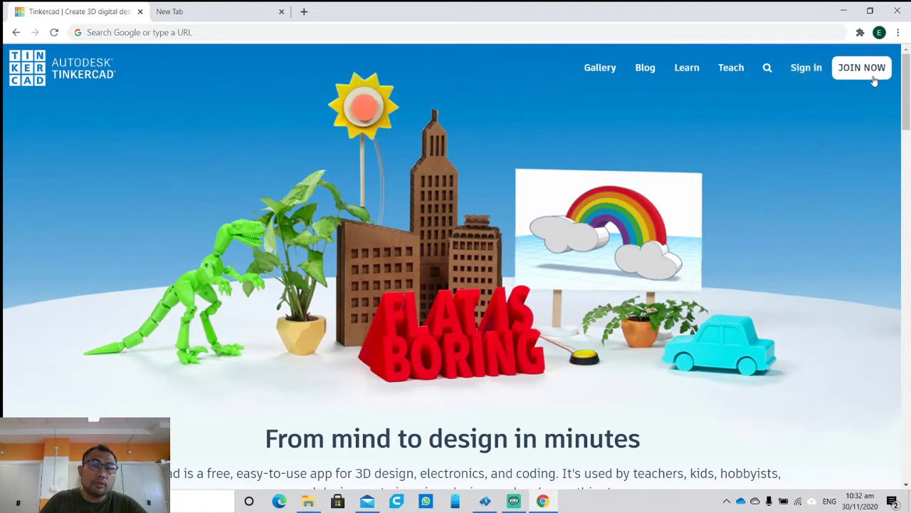
Sign in to the Tinkercad account and create a new 3D design
click(807, 76)
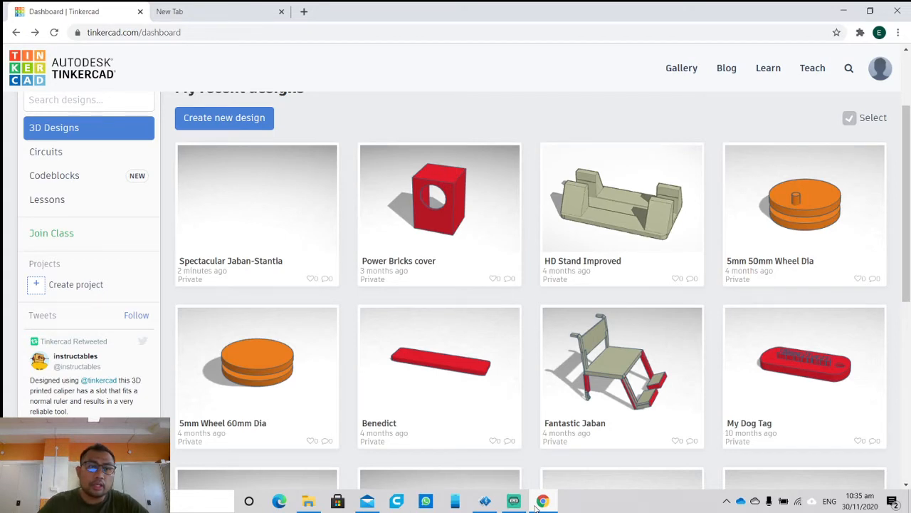
click(241, 127)
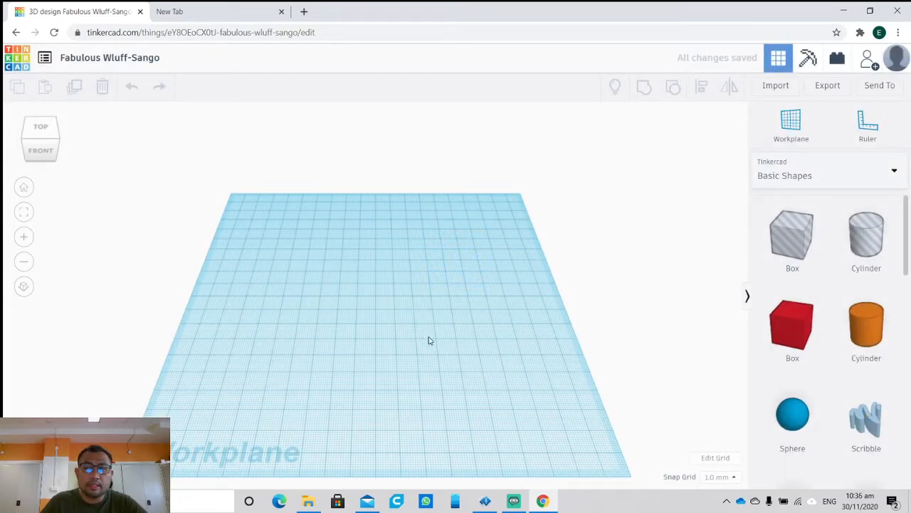
Pan and orbit the empty workplane, inspect it from the corner, front, top and side views, and return to the home view
middle_drag(454, 344, 435, 306)
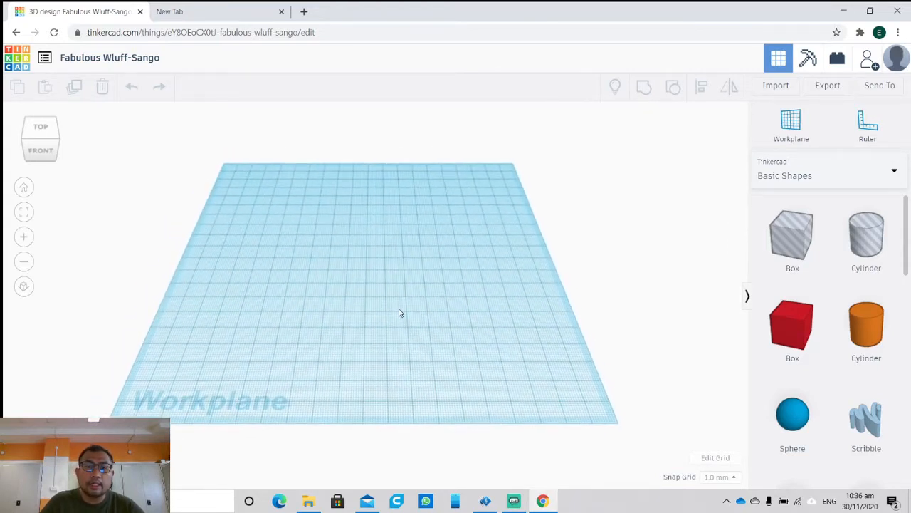
right_drag(453, 226, 448, 253)
right_drag(456, 290, 222, 262)
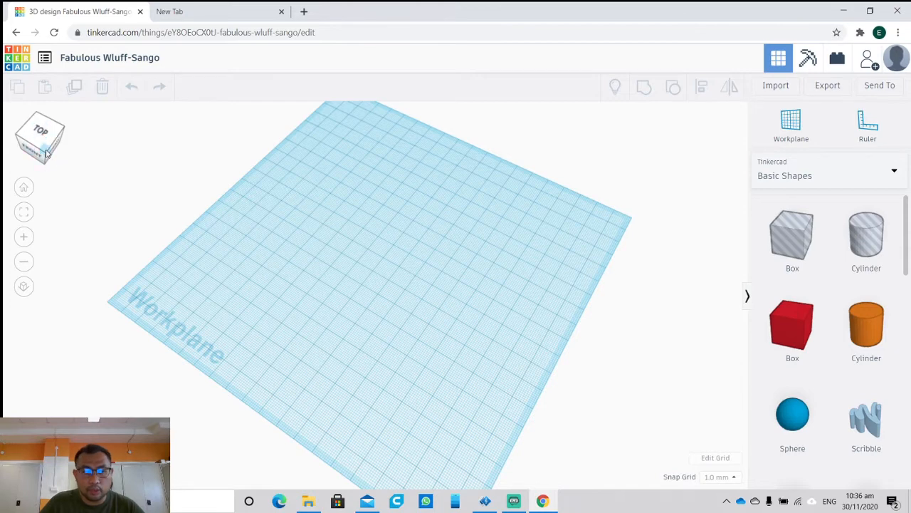
click(45, 153)
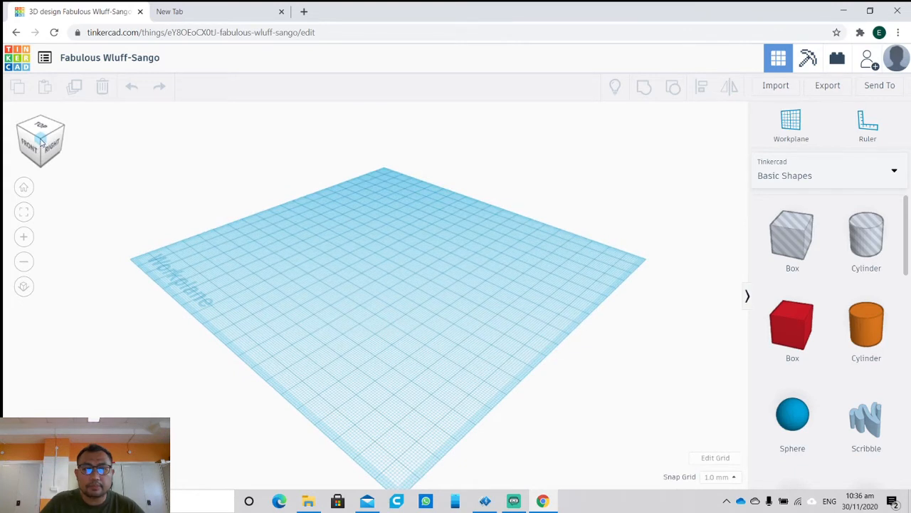
click(32, 150)
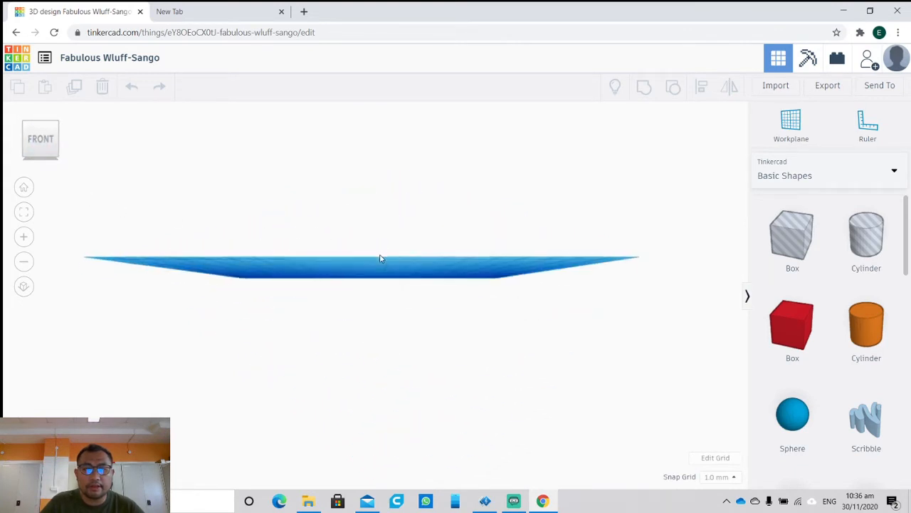
click(41, 117)
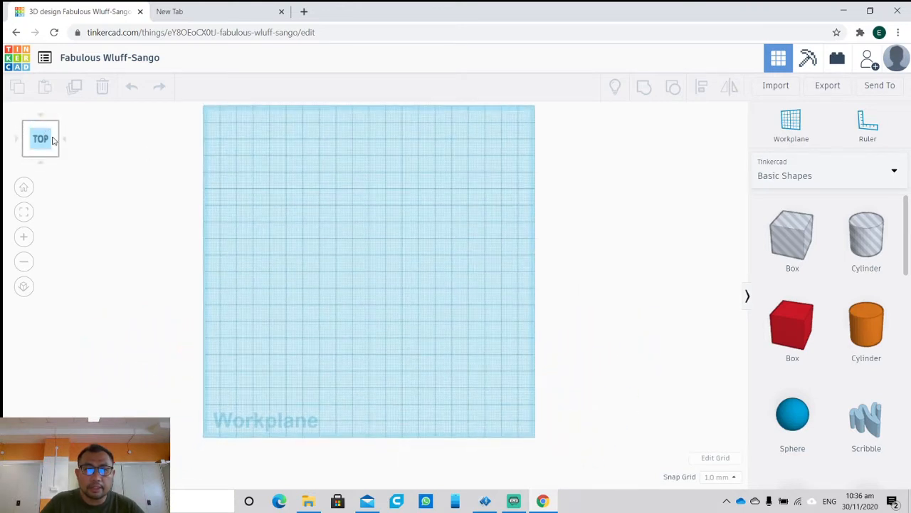
click(20, 138)
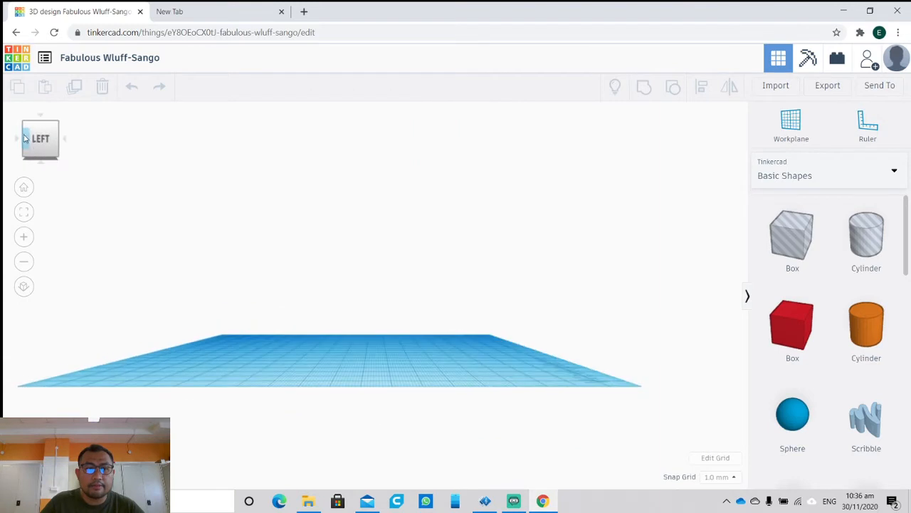
click(17, 139)
click(18, 142)
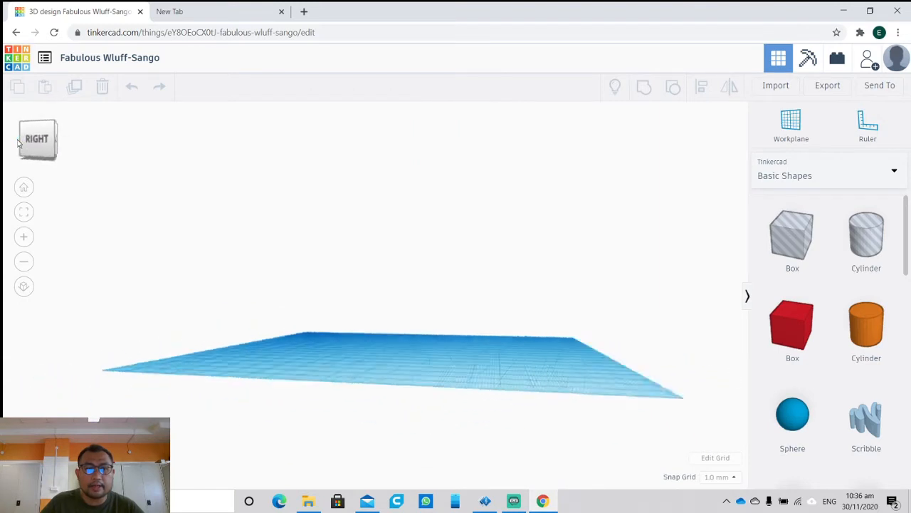
click(24, 187)
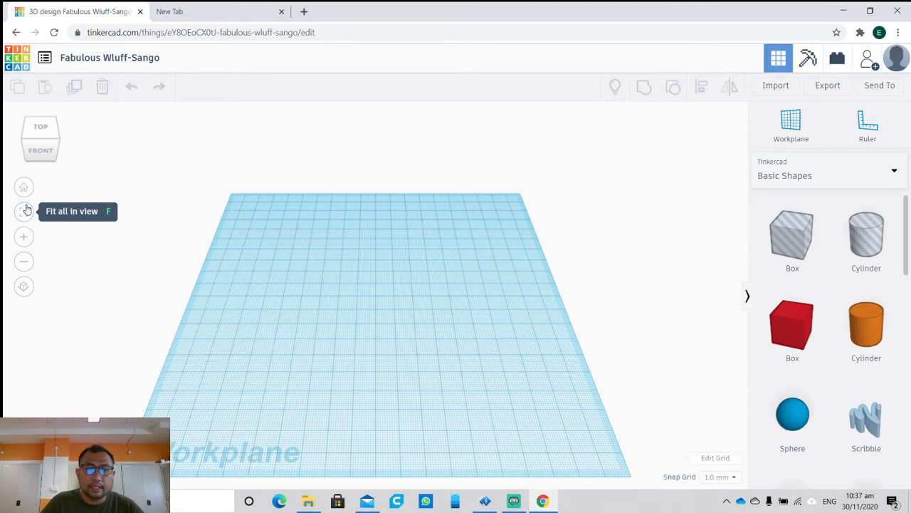
Zoom in and out on the empty workplane and compare the flat orthographic view with the perspective view
click(23, 241)
click(23, 262)
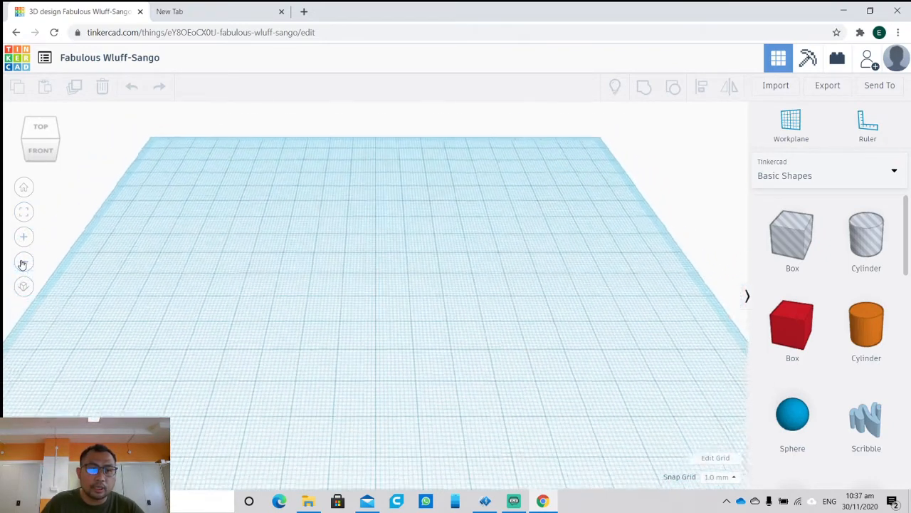
click(23, 264)
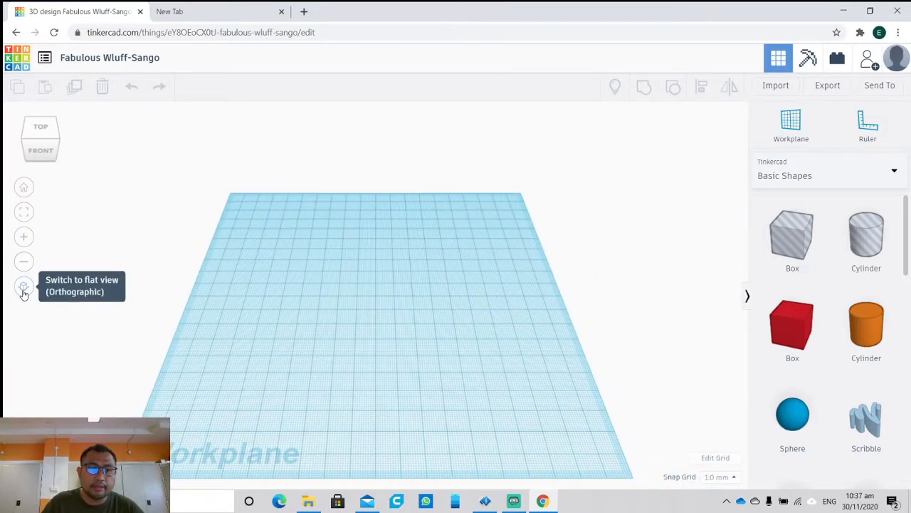
click(23, 287)
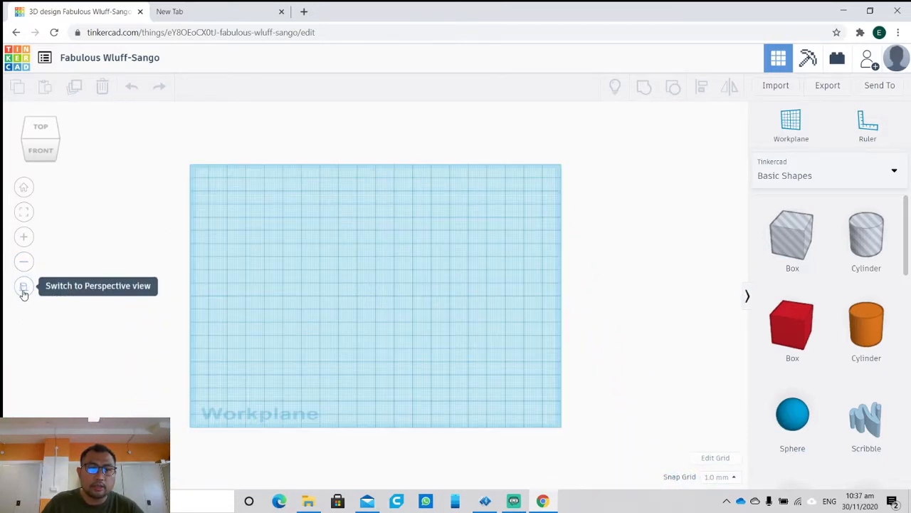
click(26, 186)
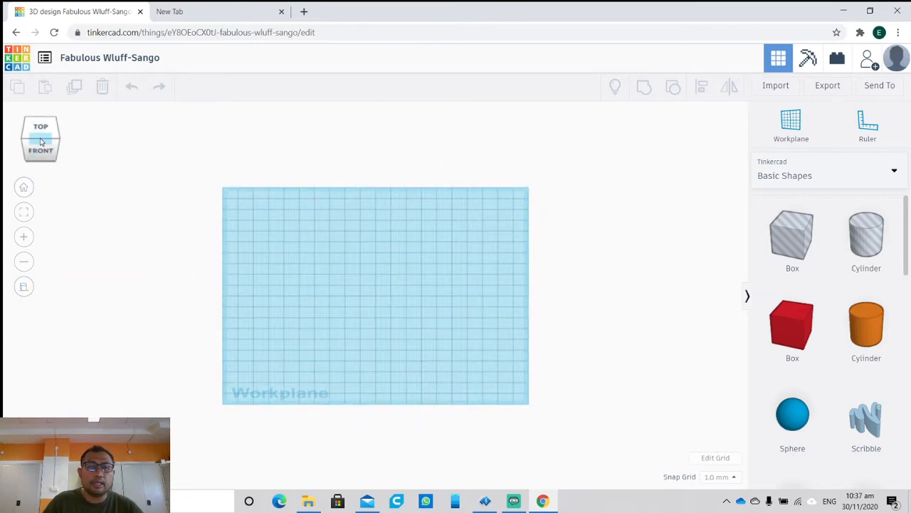
click(23, 288)
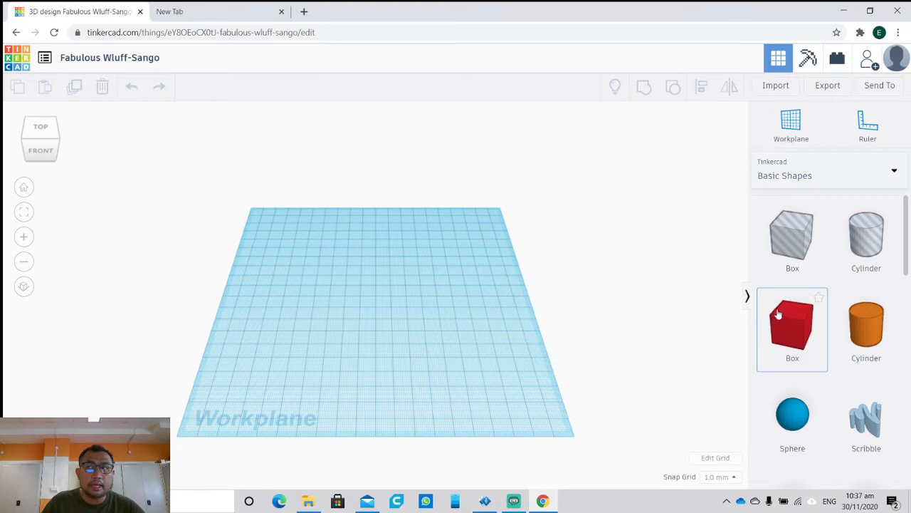
Place a red solid box near the centre of the workplane and move it about 10 mm to the left
drag(783, 313, 384, 316)
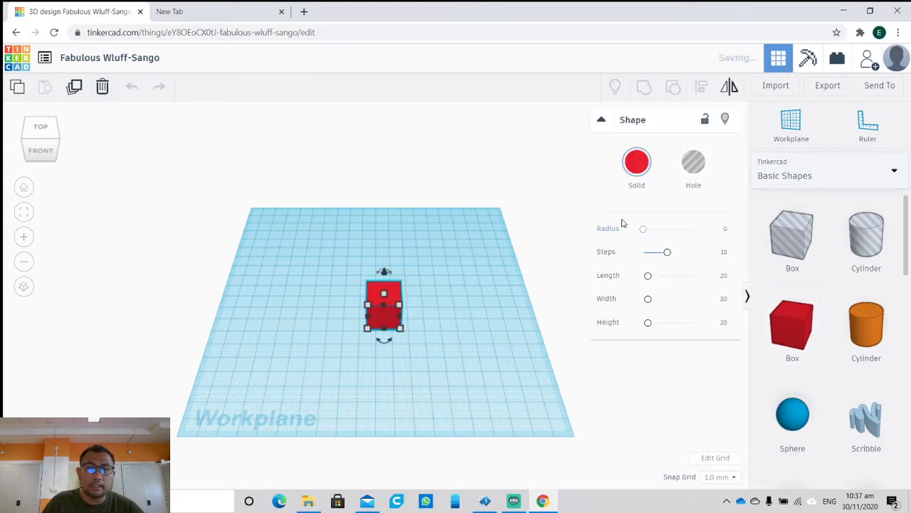
click(605, 399)
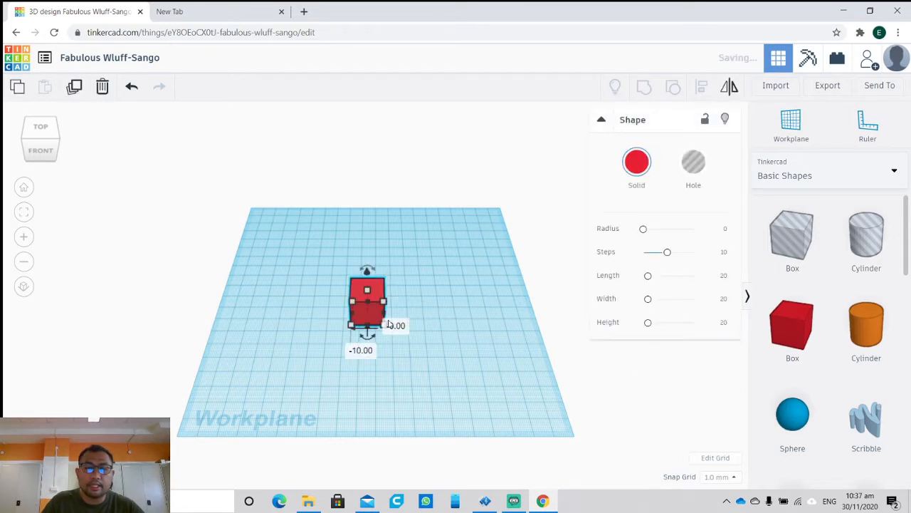
click(461, 340)
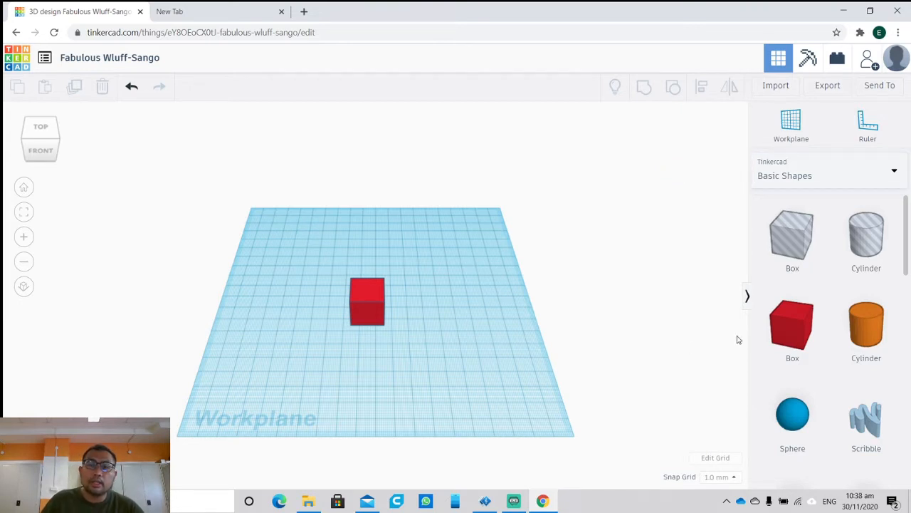
Place a ruler on the workplane in front and to the left of the box, and select the box to display its dimensions
click(863, 128)
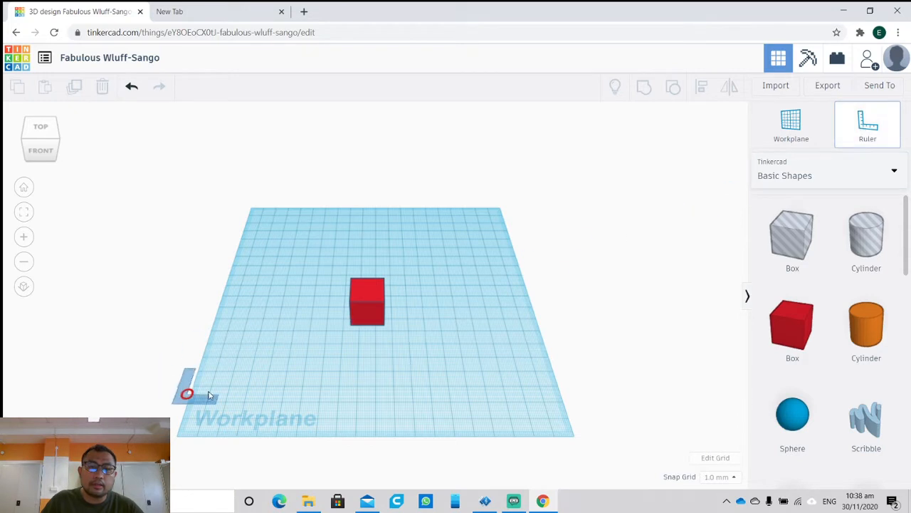
click(259, 374)
click(360, 306)
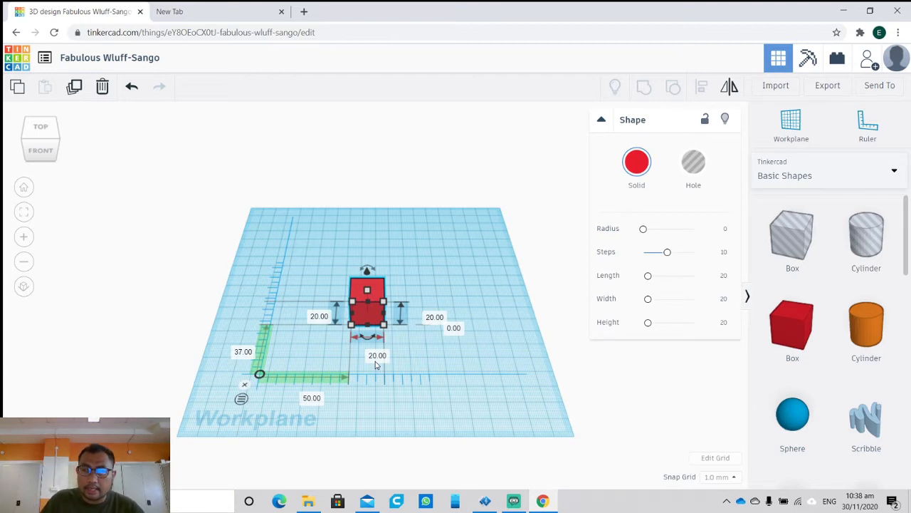
Set the snap grid to 1.0 mm and update the grid with millimetre units and the default 200 by 200 size
click(734, 477)
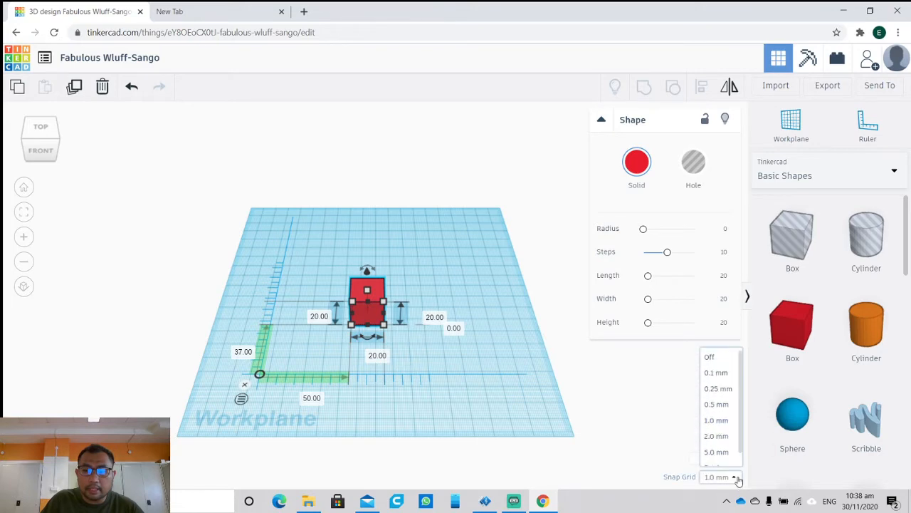
click(732, 426)
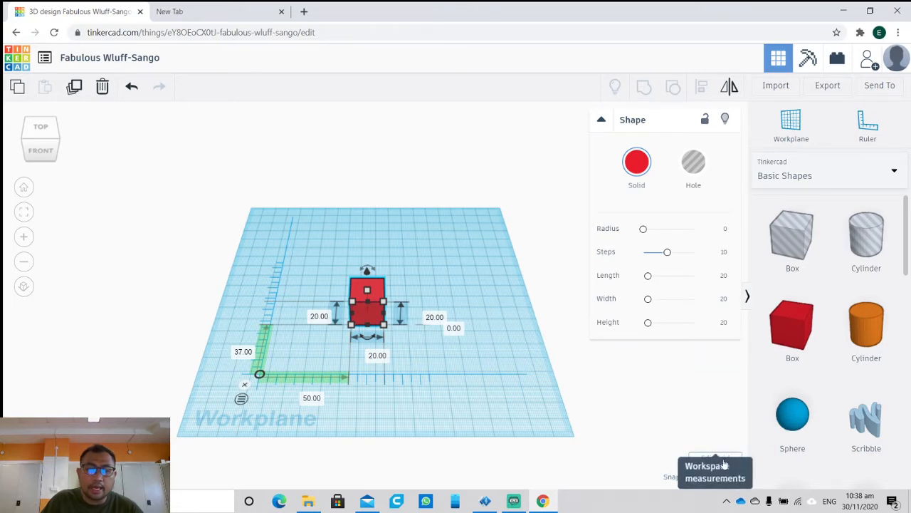
click(726, 459)
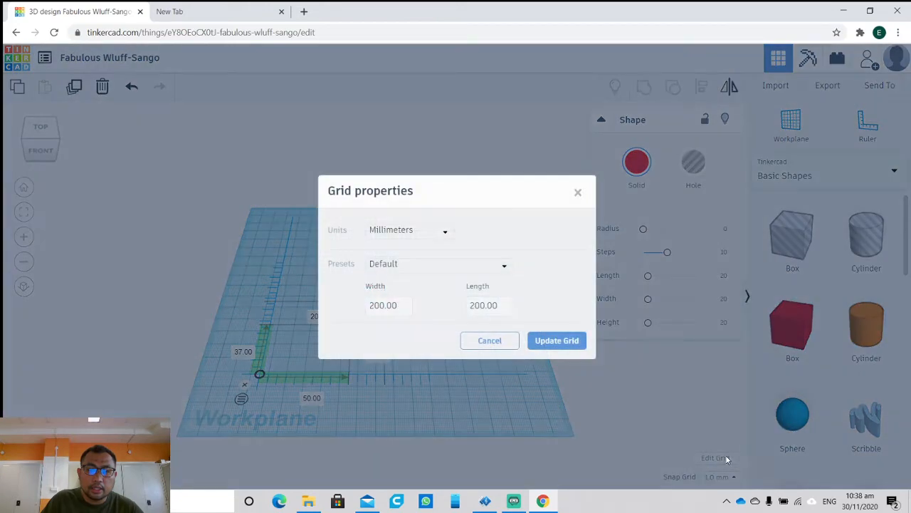
click(442, 235)
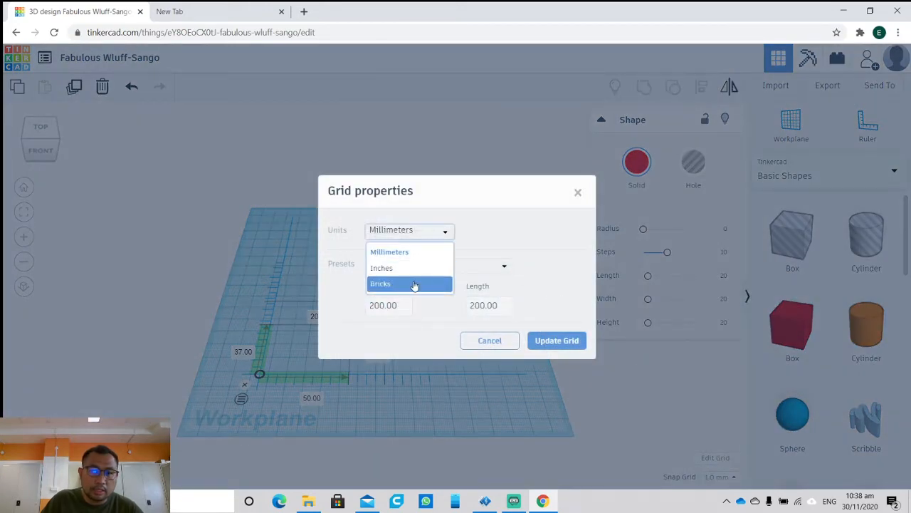
click(472, 237)
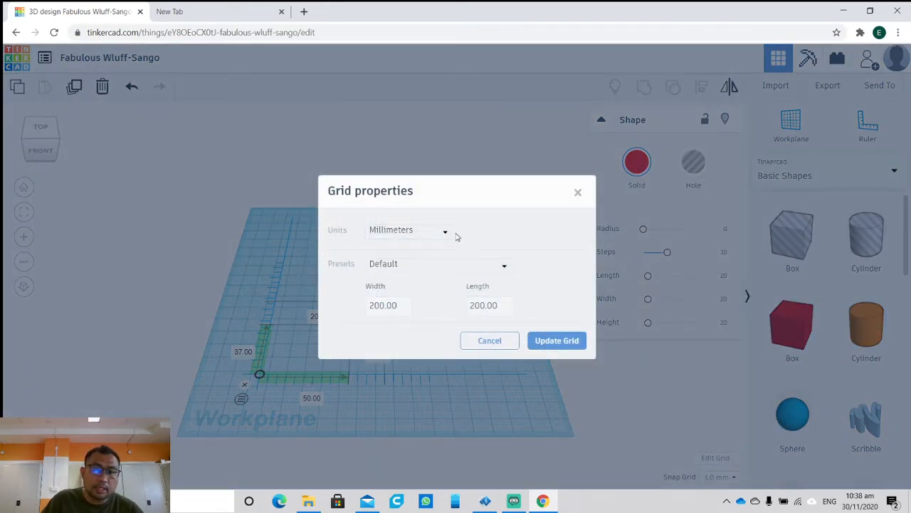
click(556, 342)
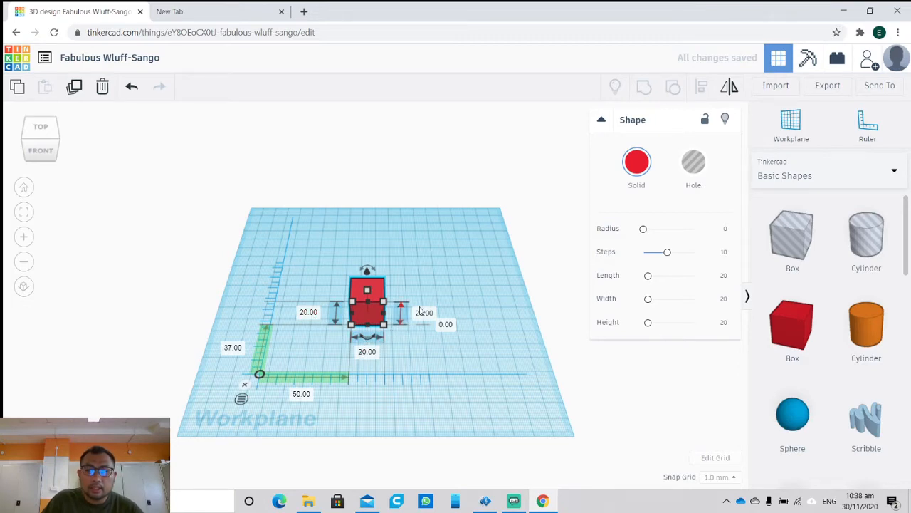
Set the box's height to 3 mm
scroll(407, 352, up, 5)
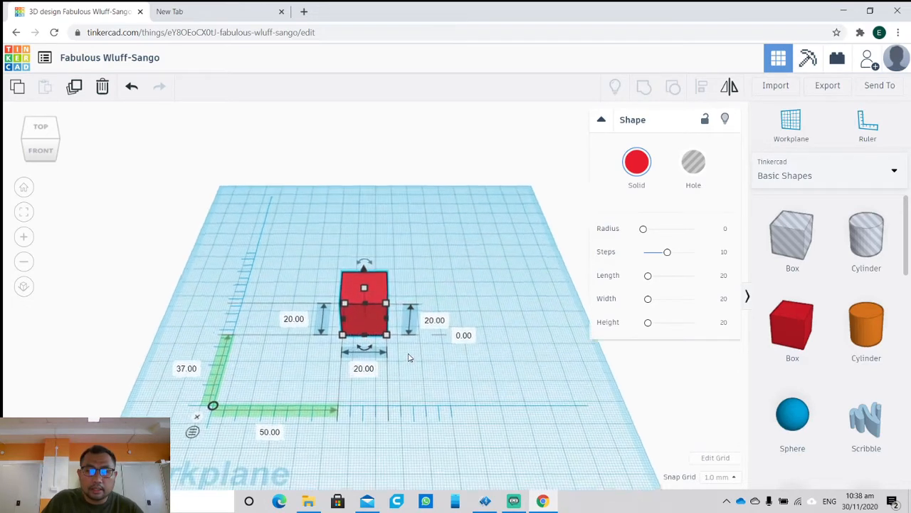
right_drag(437, 422, 449, 395)
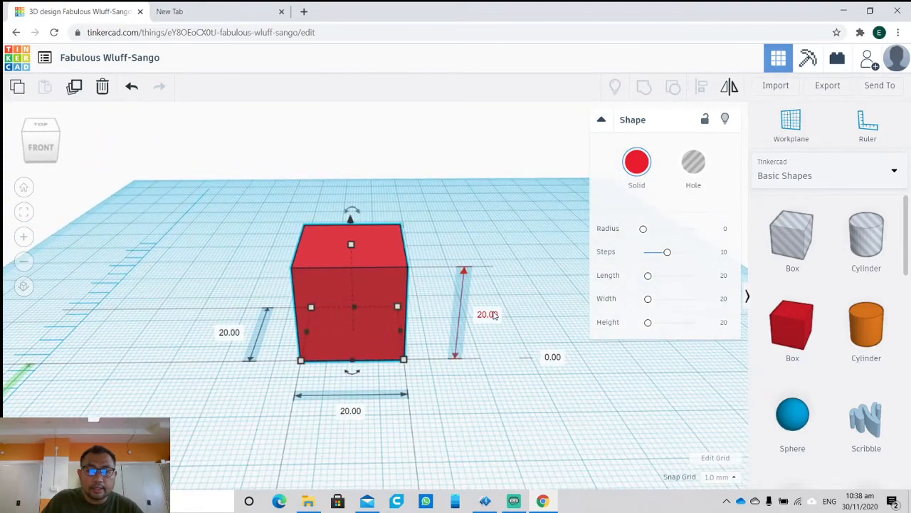
click(492, 315)
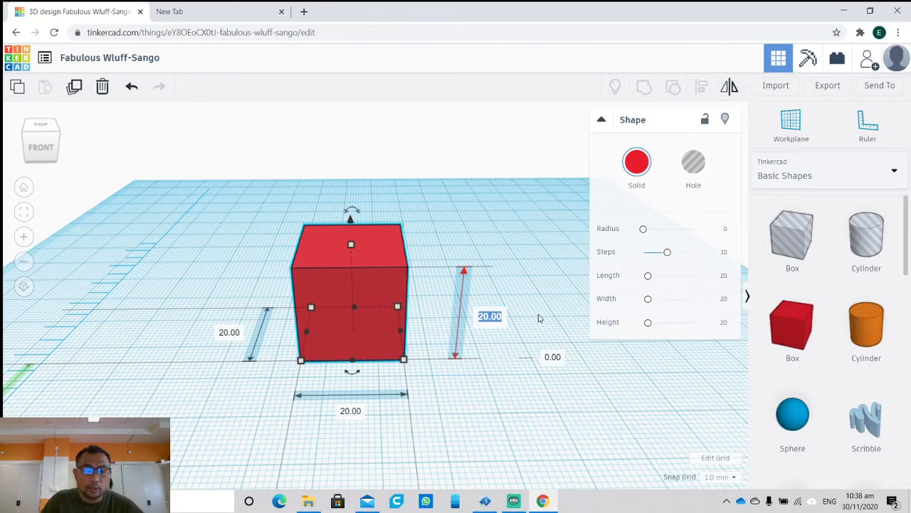
text(3)
key(Return)
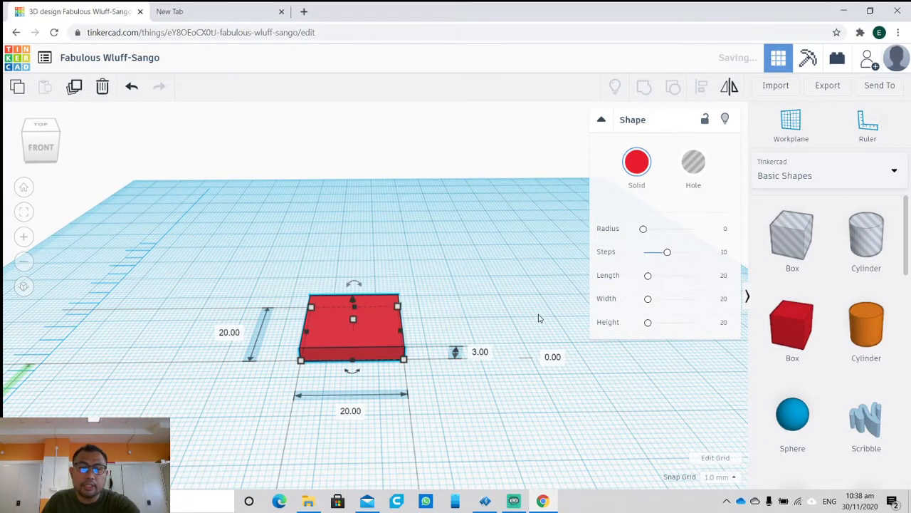
Set the box's front-to-back dimension to 30 mm
click(230, 335)
text(30)
key(Return)
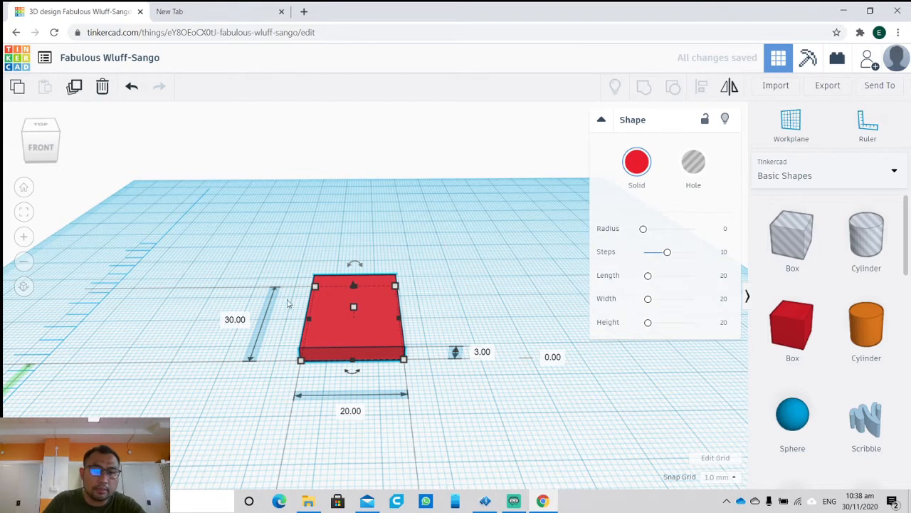
Set the box's front-to-back dimension to 50 mm and move it to offsets of 26 mm and 15 mm from the ruler's origin
click(238, 319)
text(50)
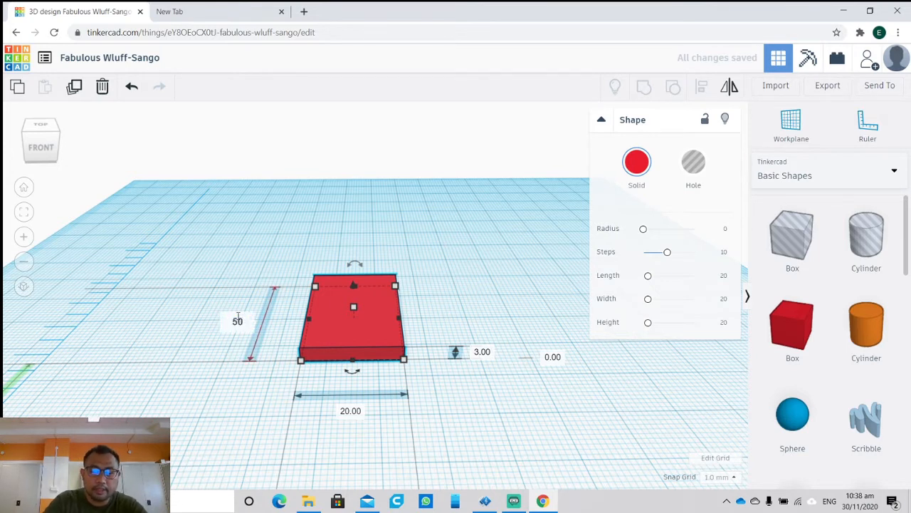
key(Return)
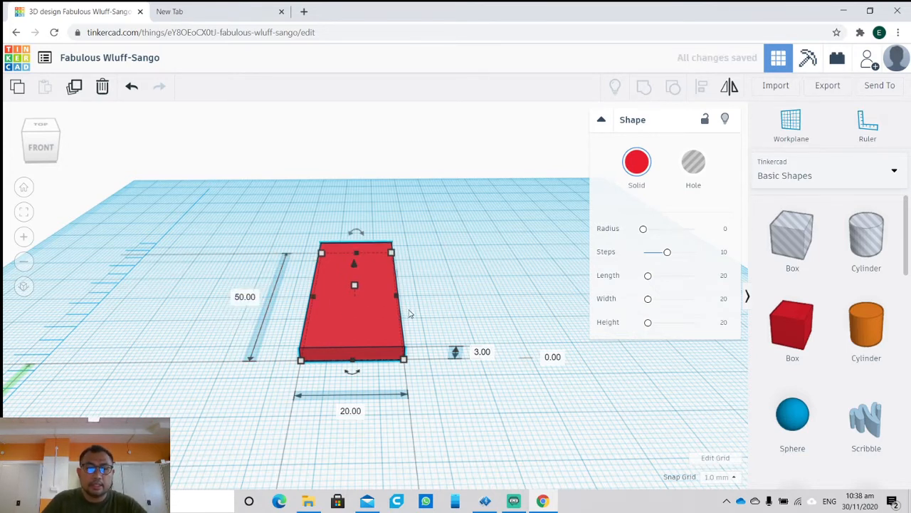
scroll(409, 314, down, 4)
drag(348, 320, 277, 363)
Set the height of the red plate to 2 mm
click(381, 371)
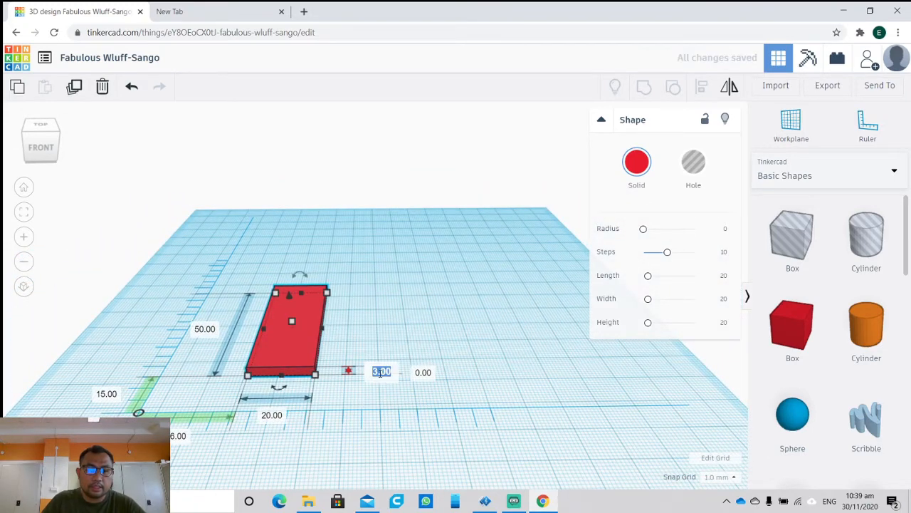
click(443, 294)
right_drag(407, 302, 431, 330)
click(426, 371)
text(2)
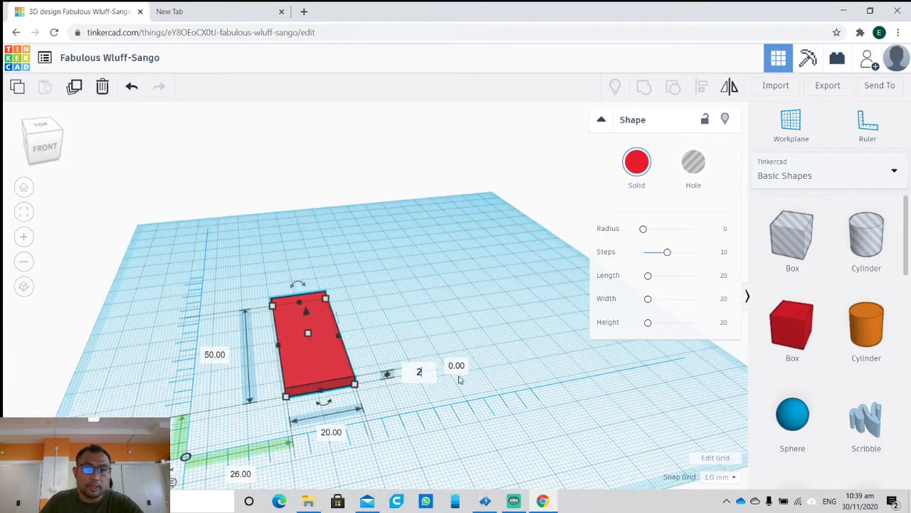
key(Return)
Add a Round Roof shape to the workplane beside the red plate
right_drag(468, 305, 378, 290)
scroll(841, 401, down, 3)
scroll(826, 307, down, 2)
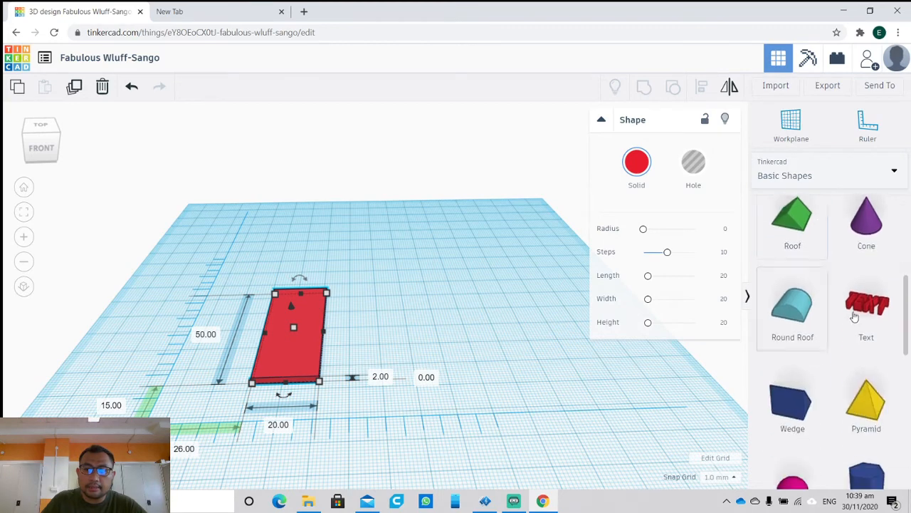
drag(803, 308, 421, 329)
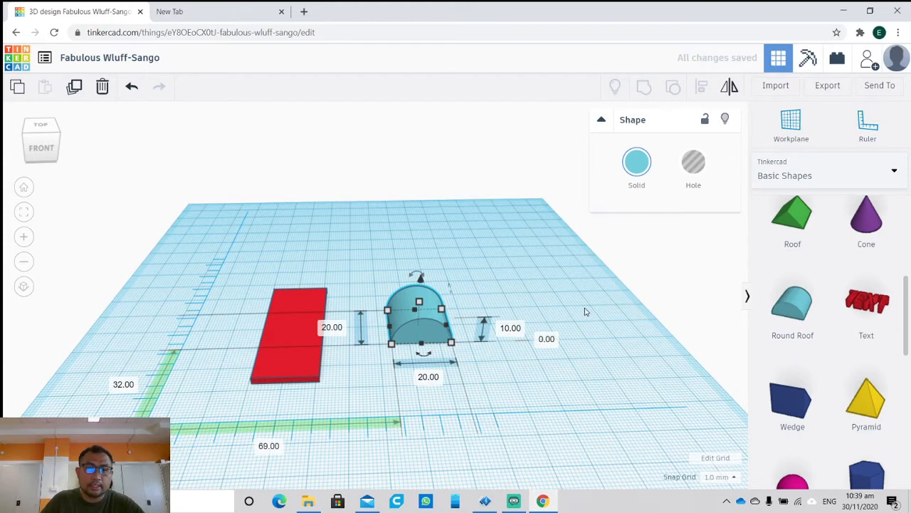
right_drag(539, 292, 378, 302)
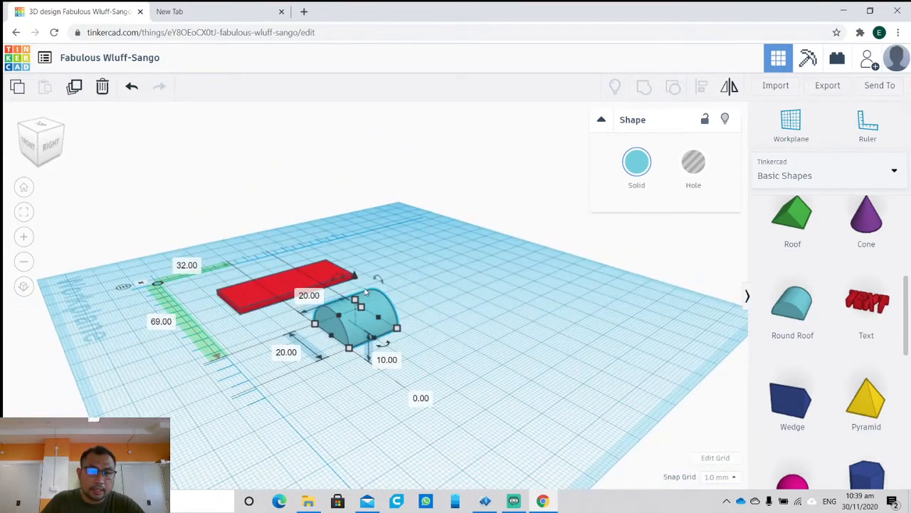
mouse_move(339, 280)
drag(340, 280, 402, 274)
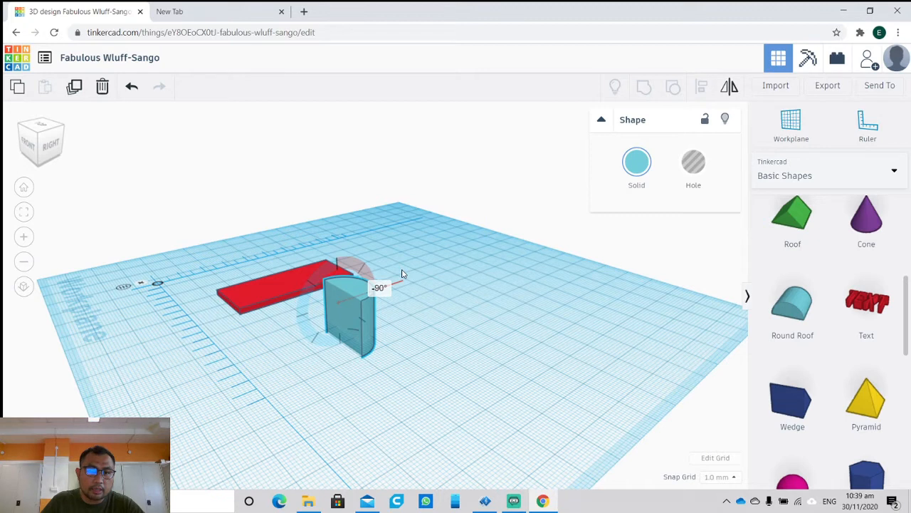
drag(401, 274, 333, 279)
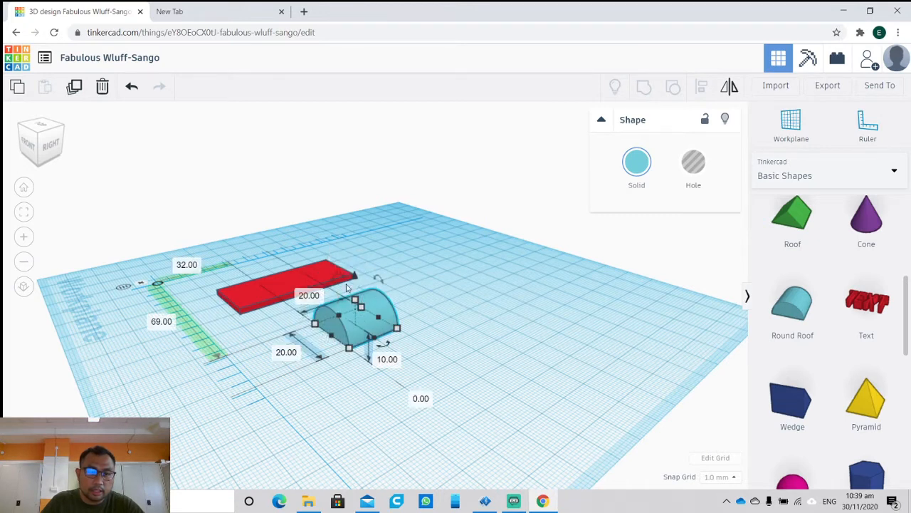
drag(337, 279, 380, 278)
click(366, 287)
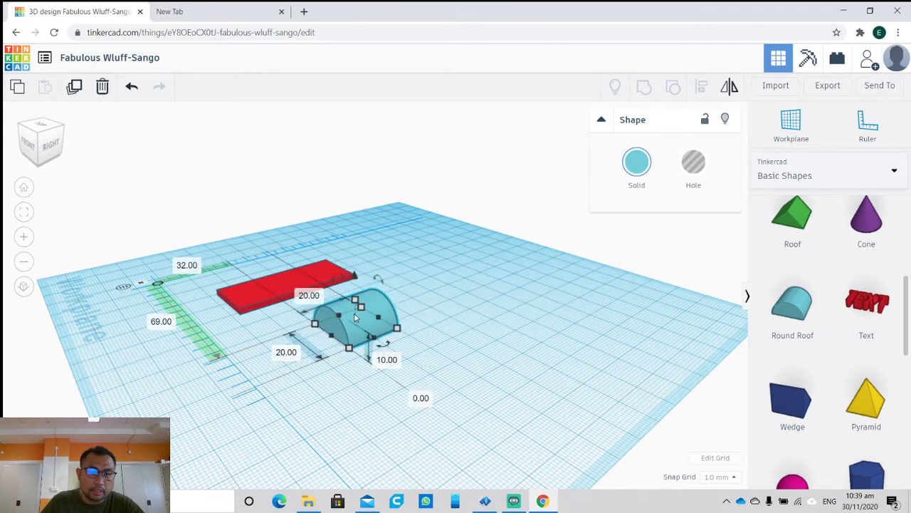
drag(334, 278, 377, 283)
click(344, 299)
click(356, 287)
Rotate the round roof 90° so it stands on its flat semicircular end, and raise its base to the workplane
scroll(360, 286, up, 4)
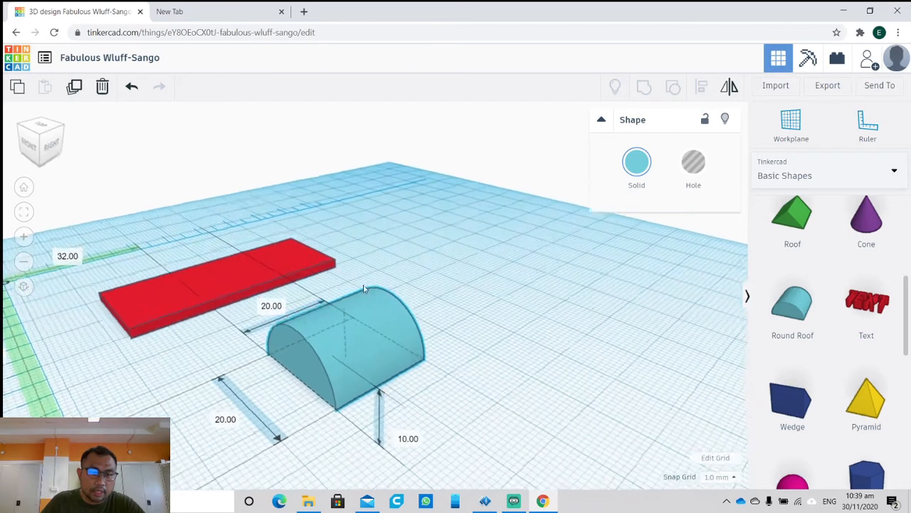
drag(326, 285, 379, 287)
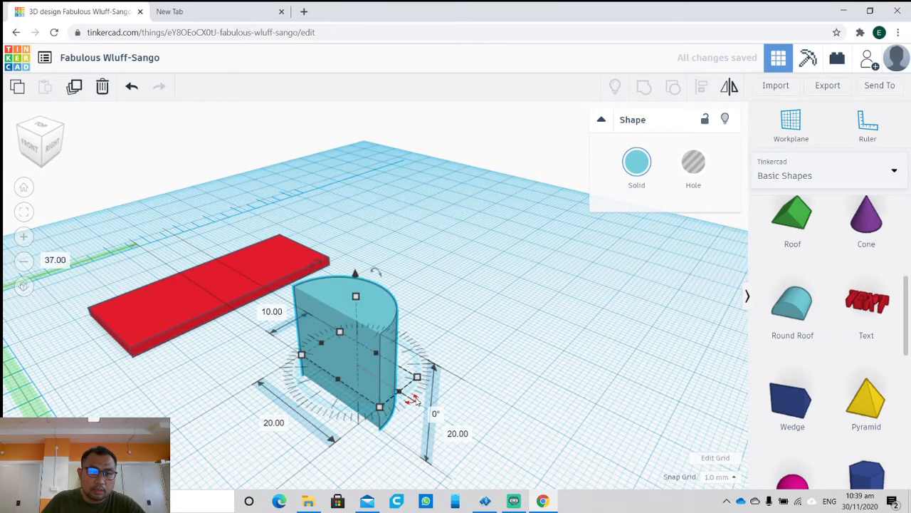
drag(358, 274, 355, 246)
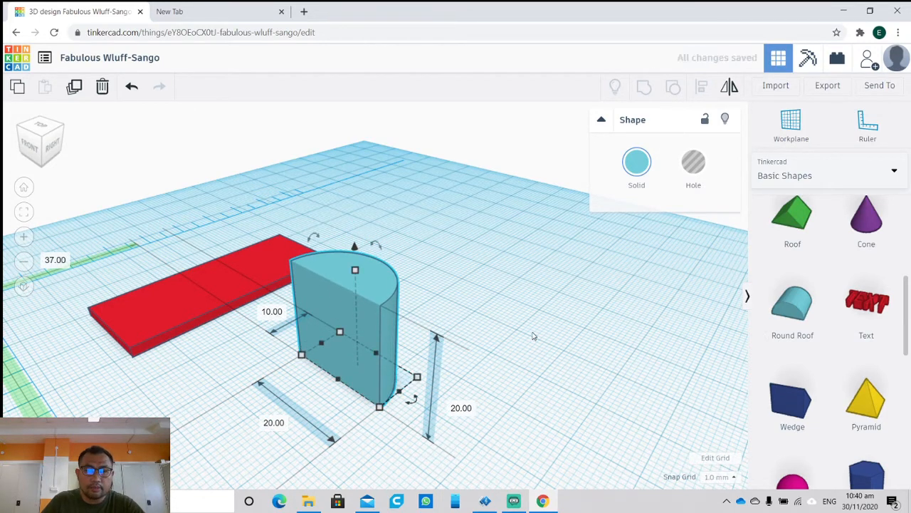
Move the round roof to the plate's far short end, at offsets of 66 mm and 26 mm from the ruler's origin
click(512, 356)
right_drag(505, 372, 491, 413)
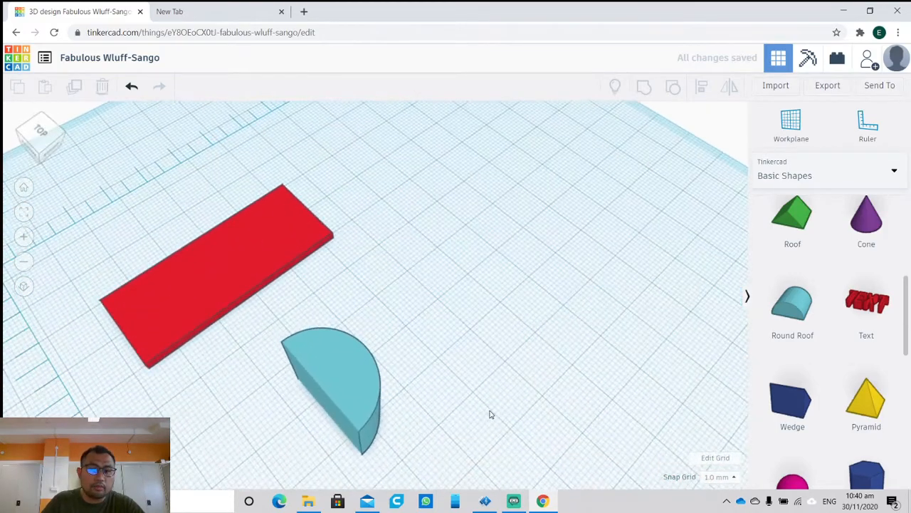
click(379, 312)
drag(380, 312, 329, 159)
right_drag(396, 365, 280, 311)
right_drag(457, 275, 407, 302)
right_drag(506, 233, 524, 212)
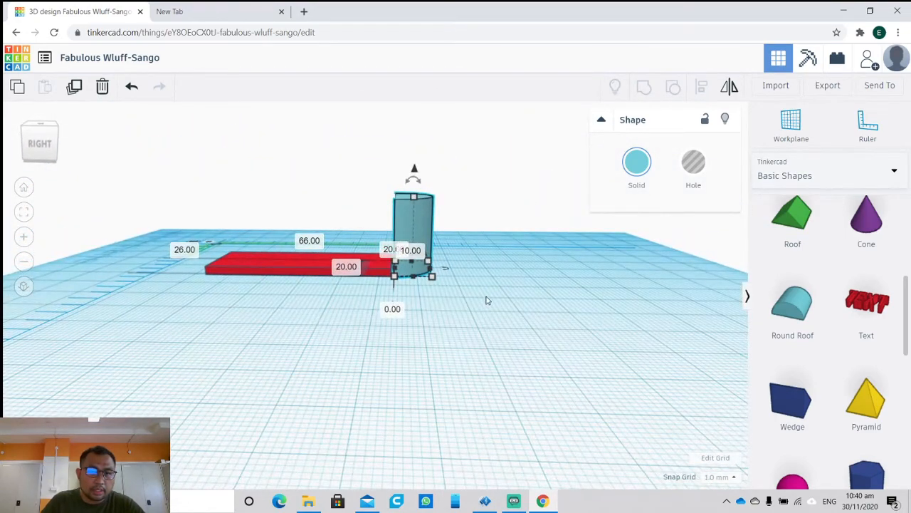
Set the height of the half-round shape to 2 mm to match the plate's thickness
click(391, 251)
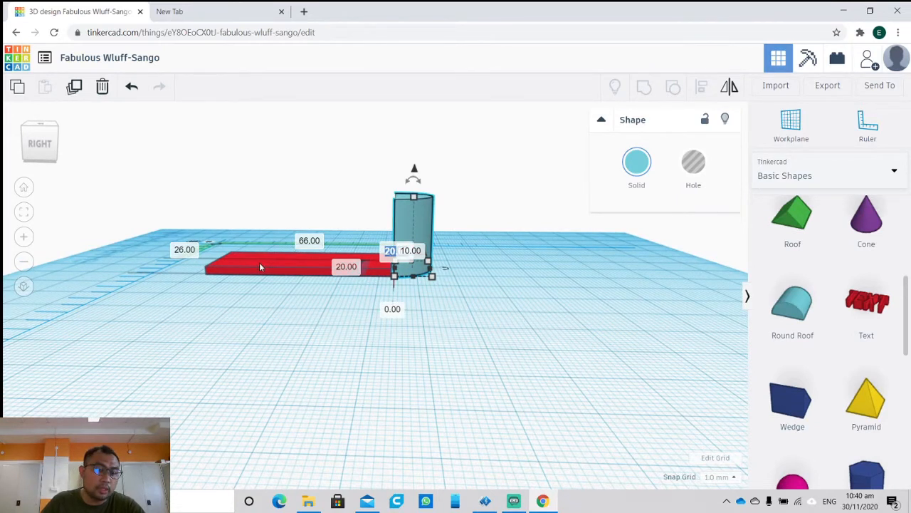
text(2)
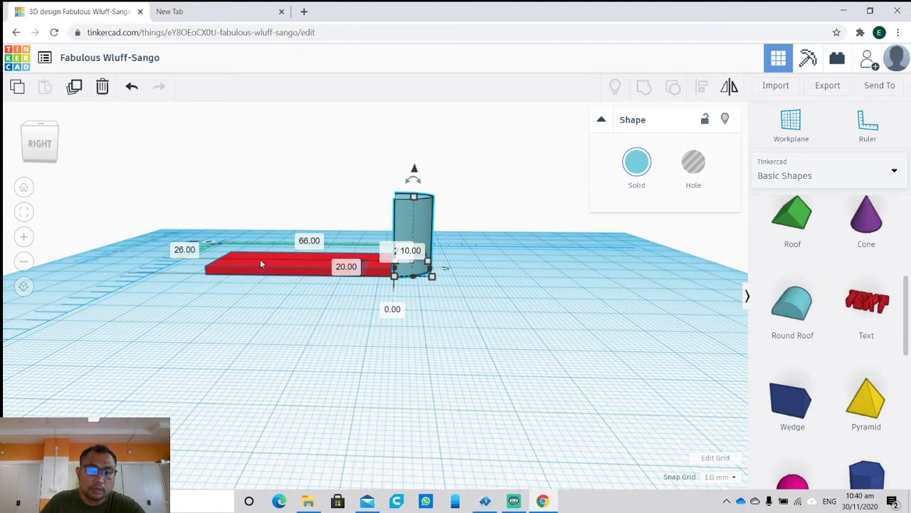
key(Return)
click(573, 304)
right_drag(524, 307, 566, 445)
right_drag(441, 264, 438, 403)
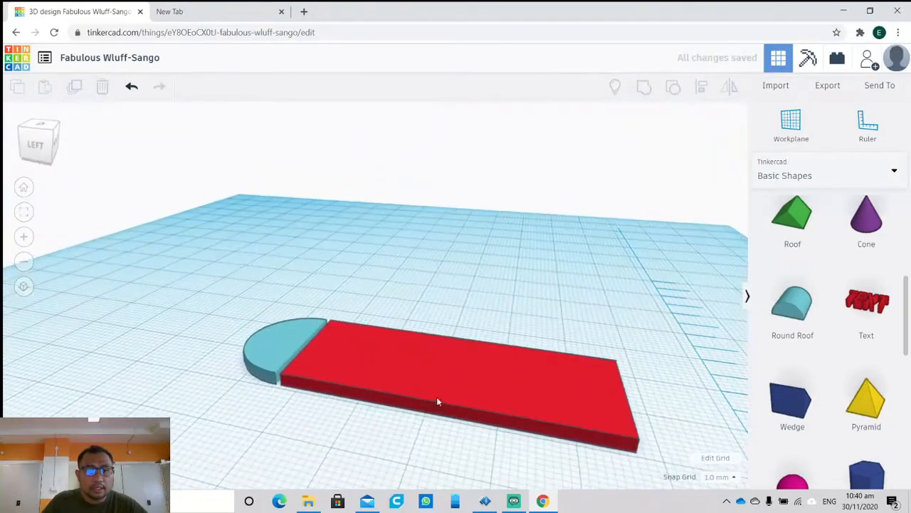
Shift the half-round shape flush against the plate's short end to close the gap
click(265, 373)
click(496, 306)
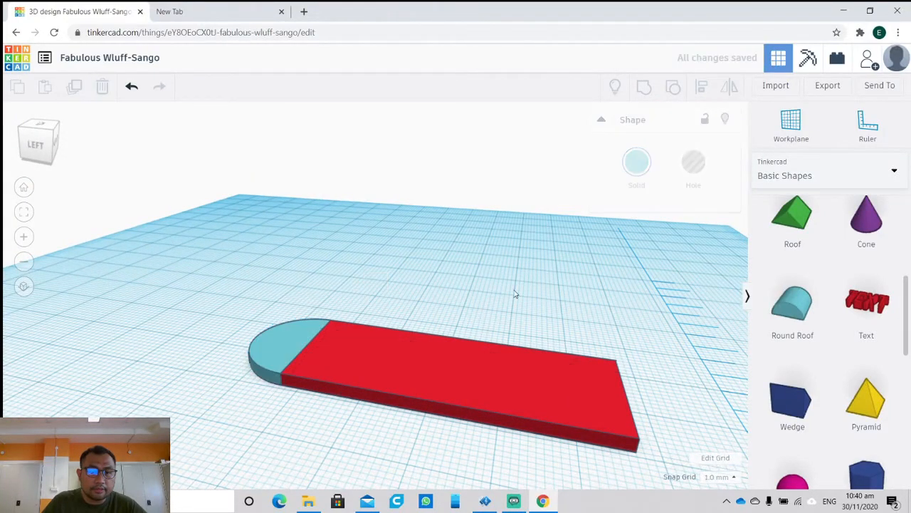
right_drag(548, 284, 202, 261)
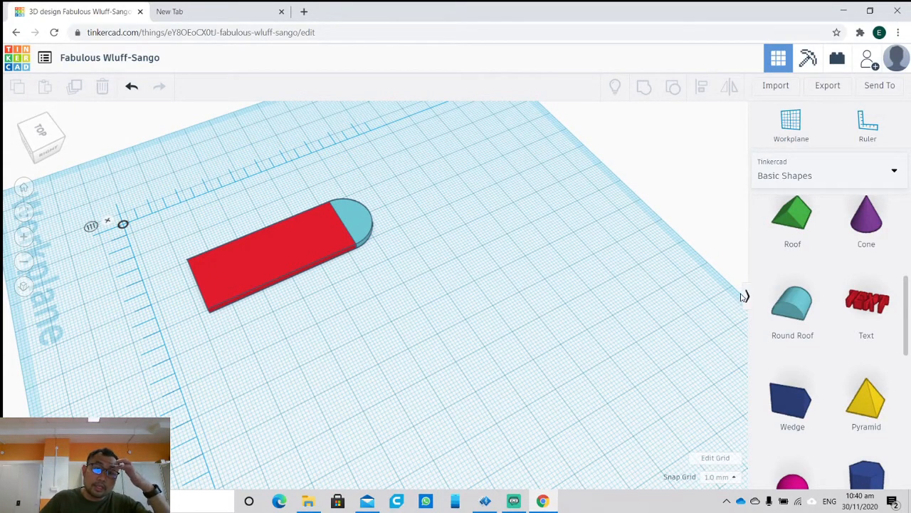
Place a new workplane on the plate's top face and add a Text shape onto it
click(805, 121)
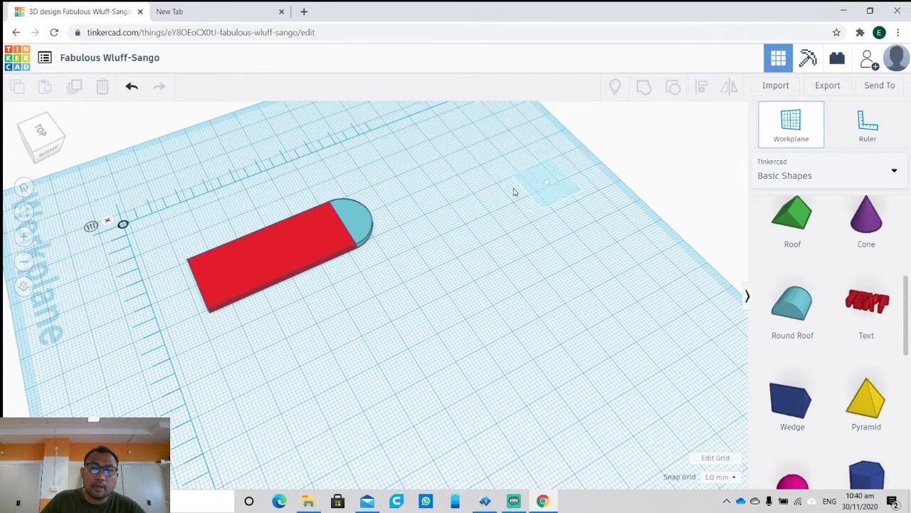
click(270, 255)
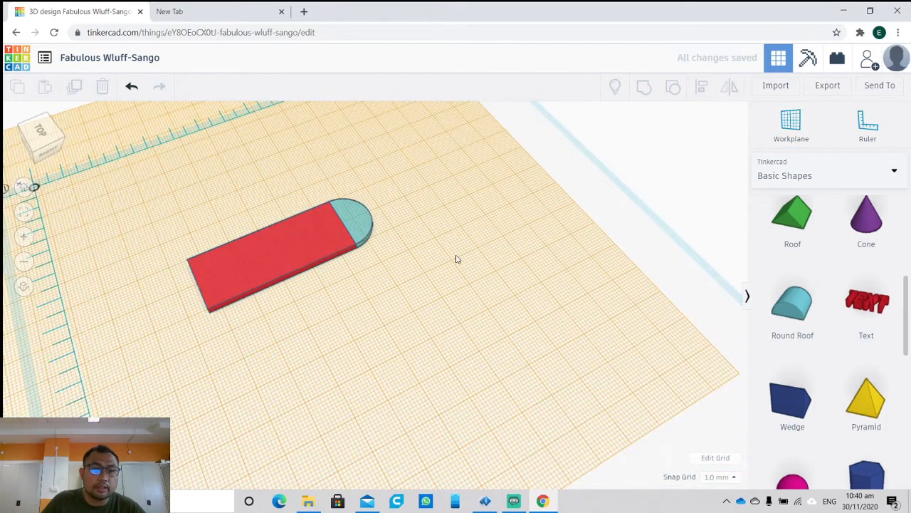
drag(866, 310, 275, 250)
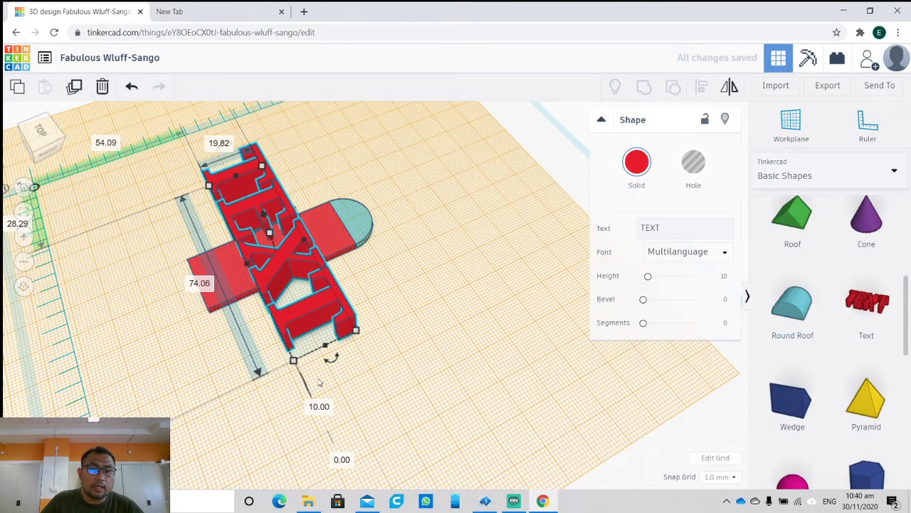
Rotate the Text shape 90° so that it runs along the plate's length
drag(336, 362, 421, 307)
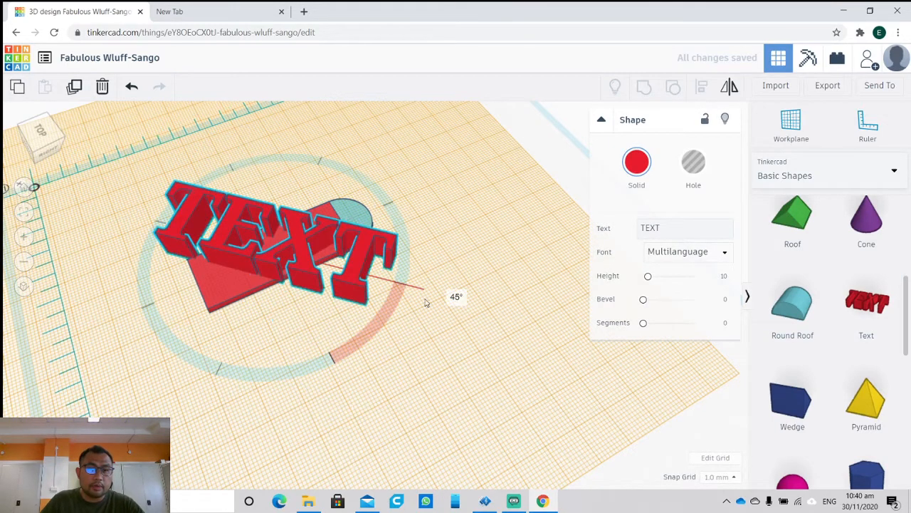
drag(439, 257, 424, 189)
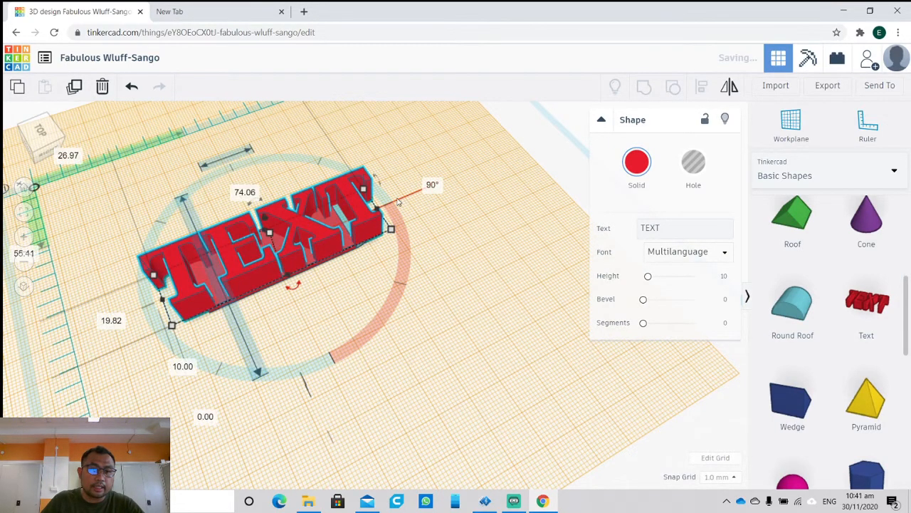
click(480, 219)
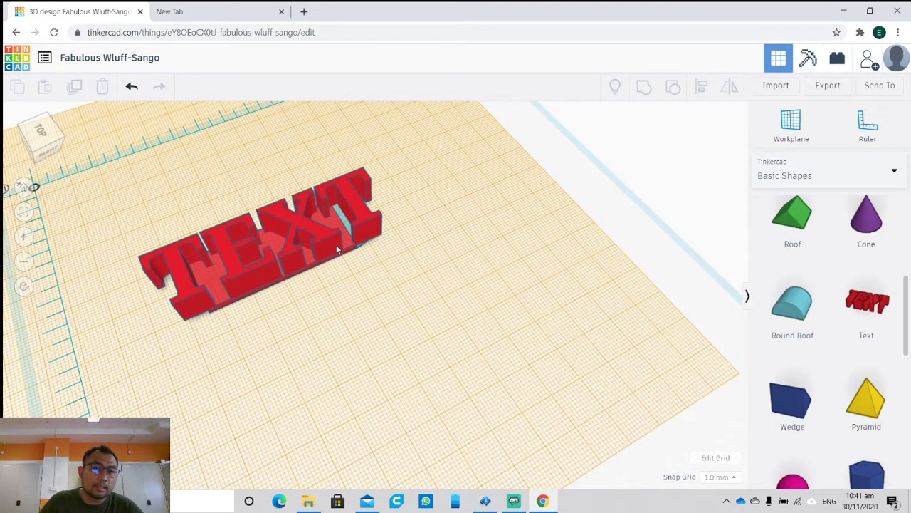
Scale the Text shape down proportionally to about 22 mm long and 6 mm wide so it fits on the plate
click(264, 269)
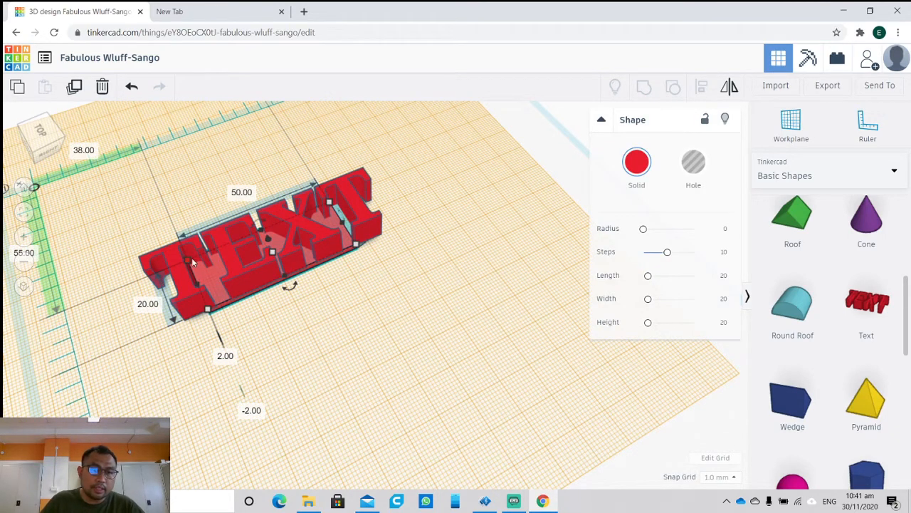
scroll(192, 264, up, 2)
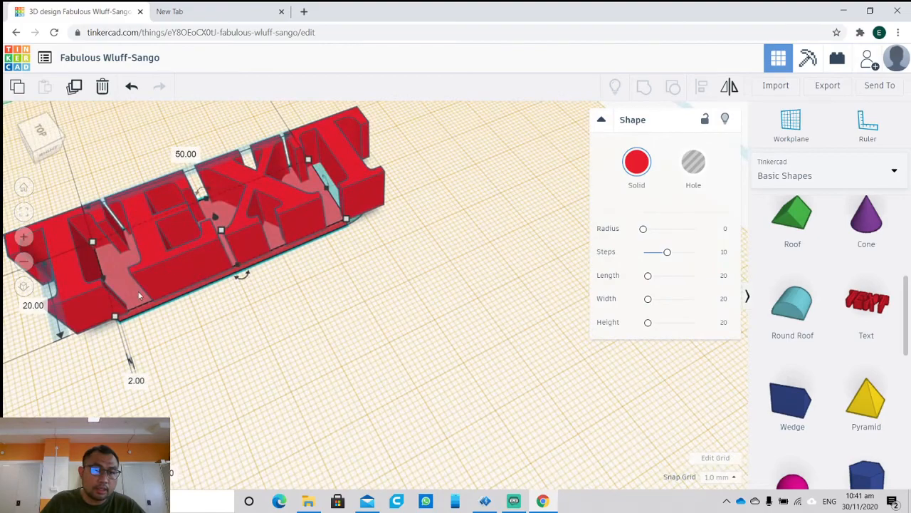
right_drag(238, 325, 317, 277)
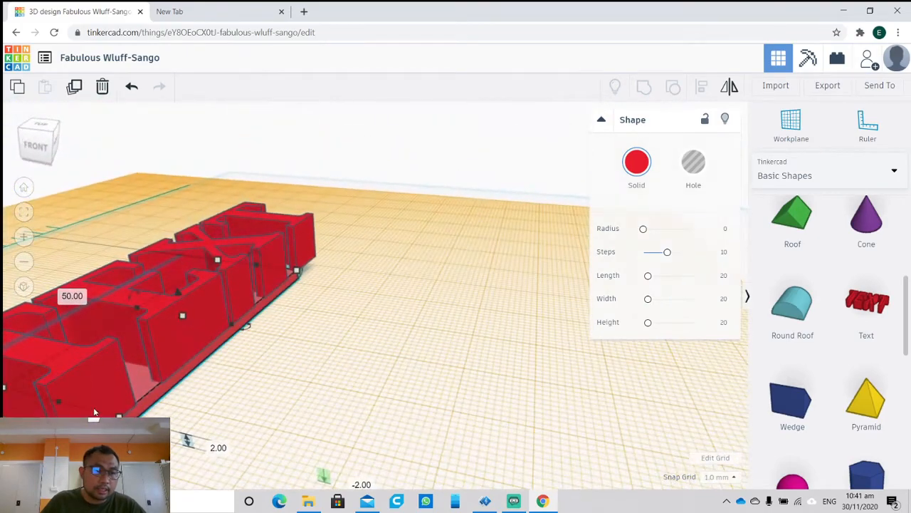
click(94, 412)
right_drag(427, 272, 224, 236)
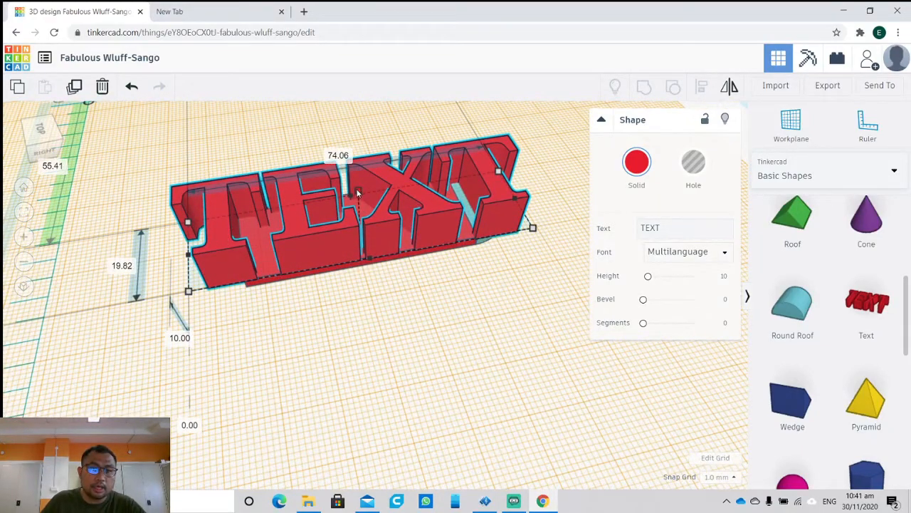
scroll(357, 193, down, 10)
shift+drag(339, 220, 356, 215)
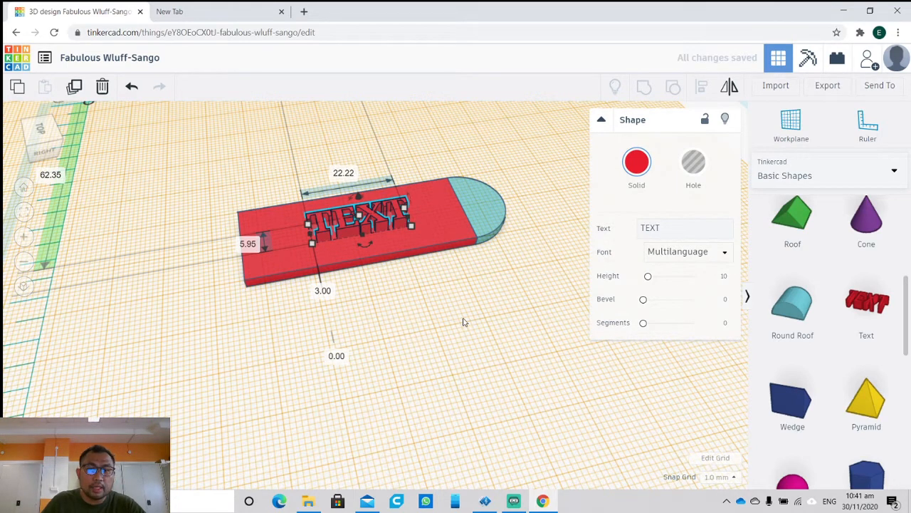
click(415, 300)
click(360, 215)
mouse_move(360, 215)
shift+mouse_down()
mouse_move(390, 191)
mouse_move(356, 217)
mouse_move(367, 209)
mouse_move(357, 216)
mouse_move(365, 217)
shift+mouse_up()
Set the height of the Text shape on the plate to 1 mm
right_drag(462, 323, 381, 298)
click(356, 296)
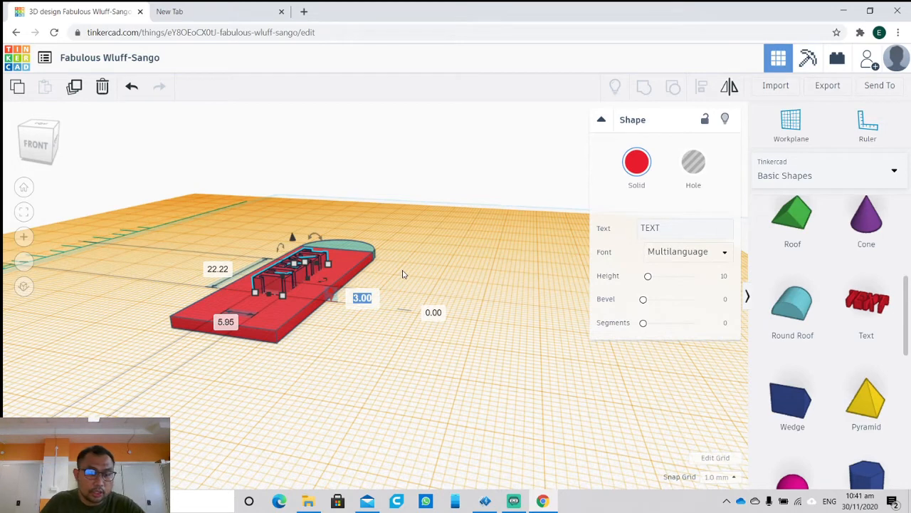
text(1)
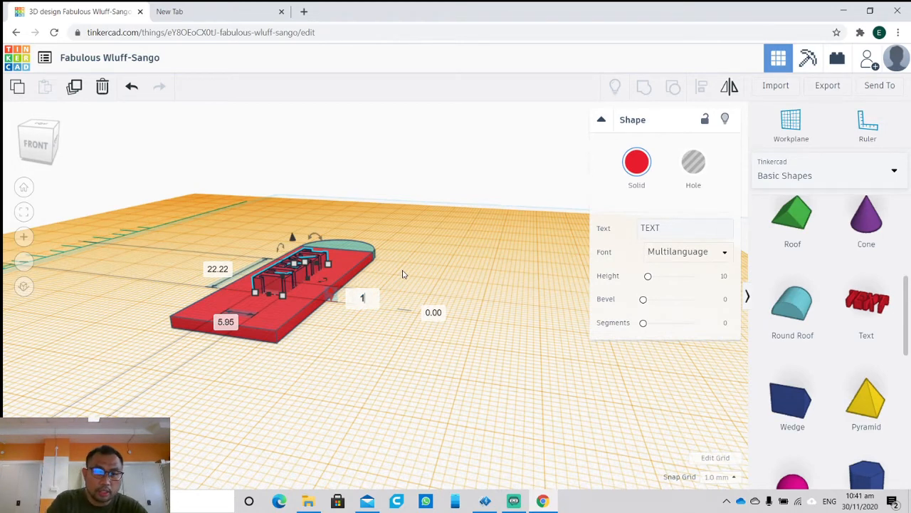
key(Return)
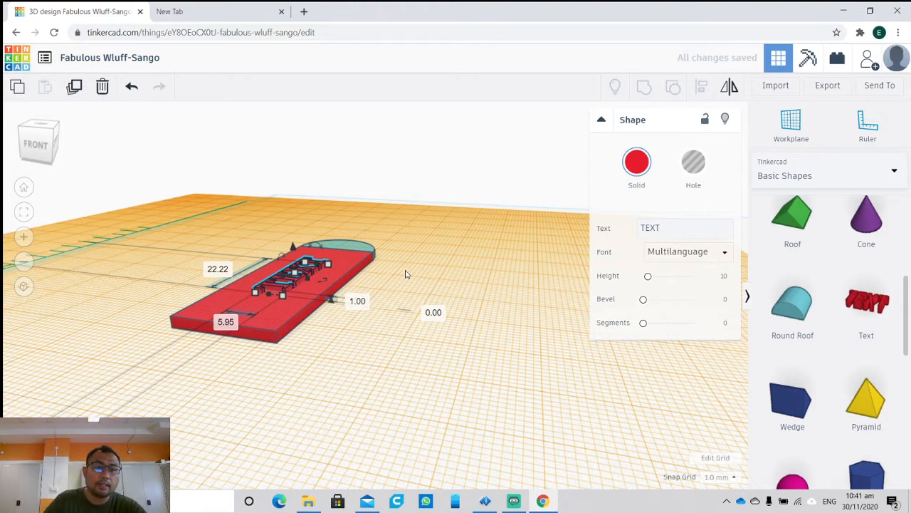
Change the wording of the Text shape on the plate to "EZ"
right_drag(522, 267, 427, 271)
click(591, 229)
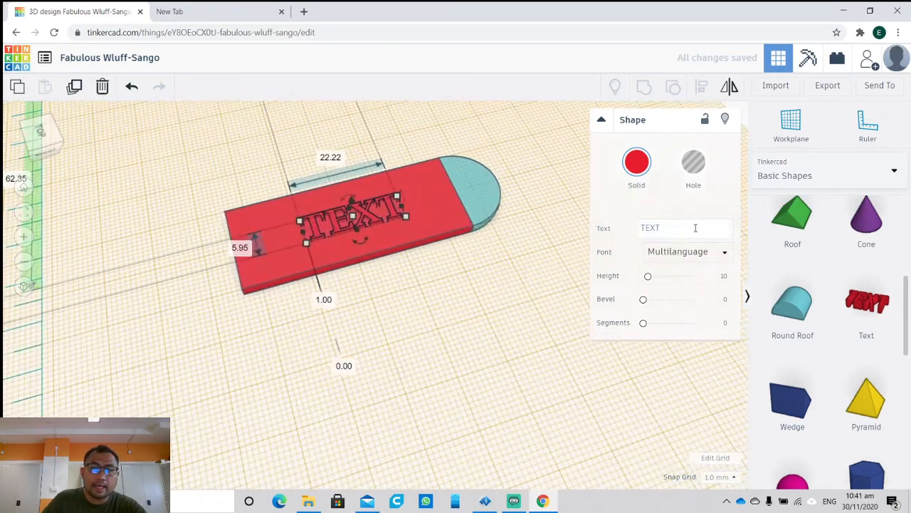
click(591, 231)
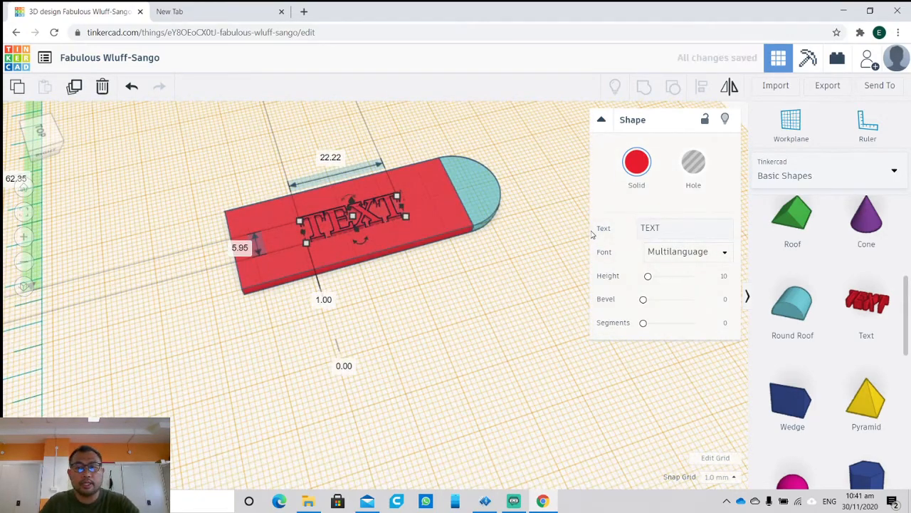
click(695, 229)
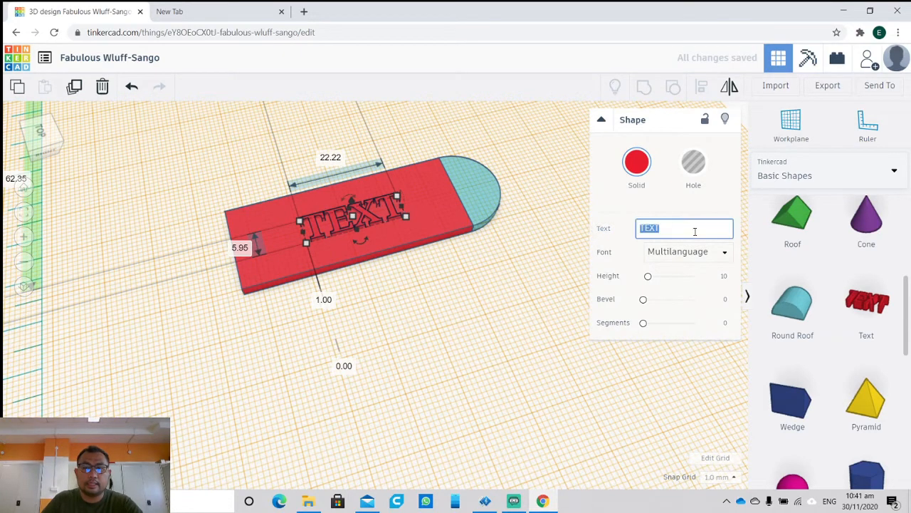
text(EZ)
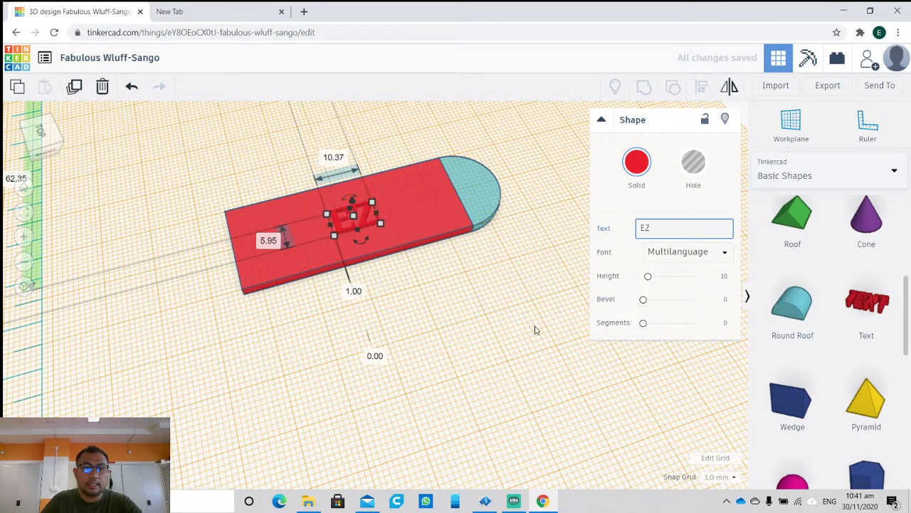
click(445, 260)
click(369, 220)
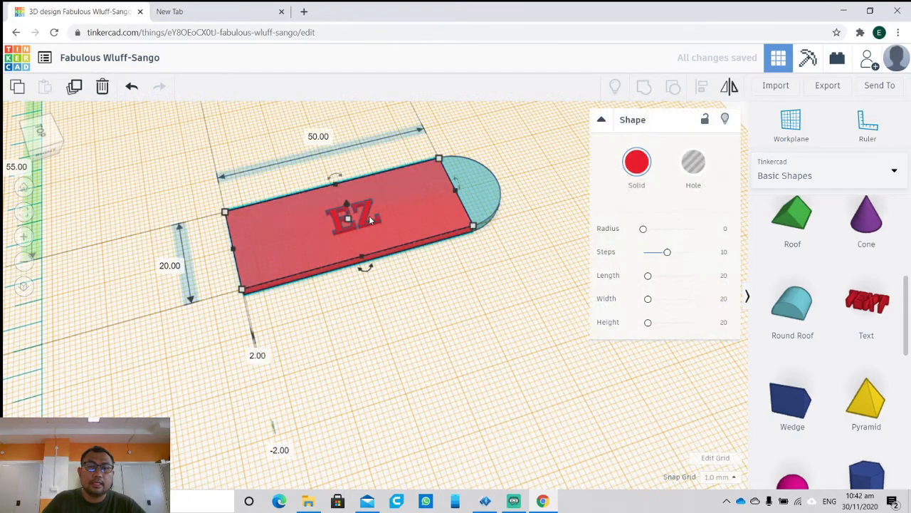
click(470, 287)
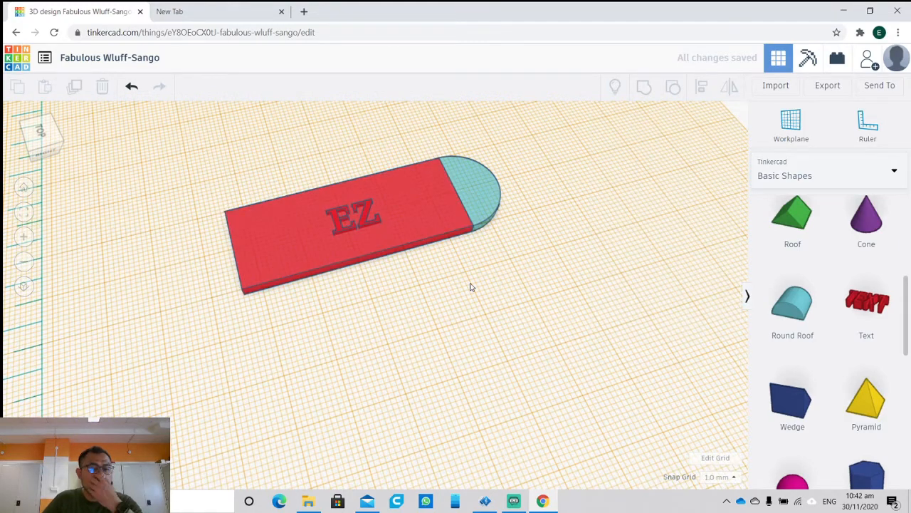
Select the EZ text and the rectangular plate together and centre-align them along both the plate's length and width
click(368, 217)
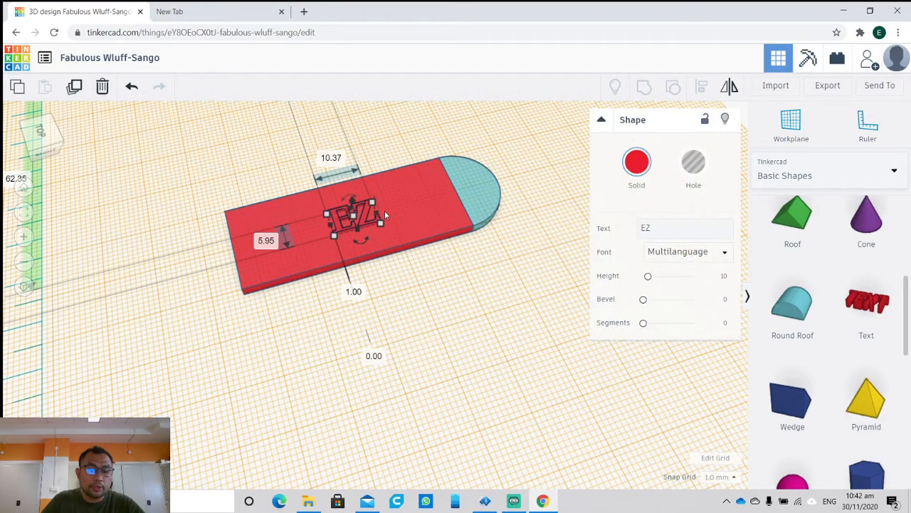
shift+click(399, 203)
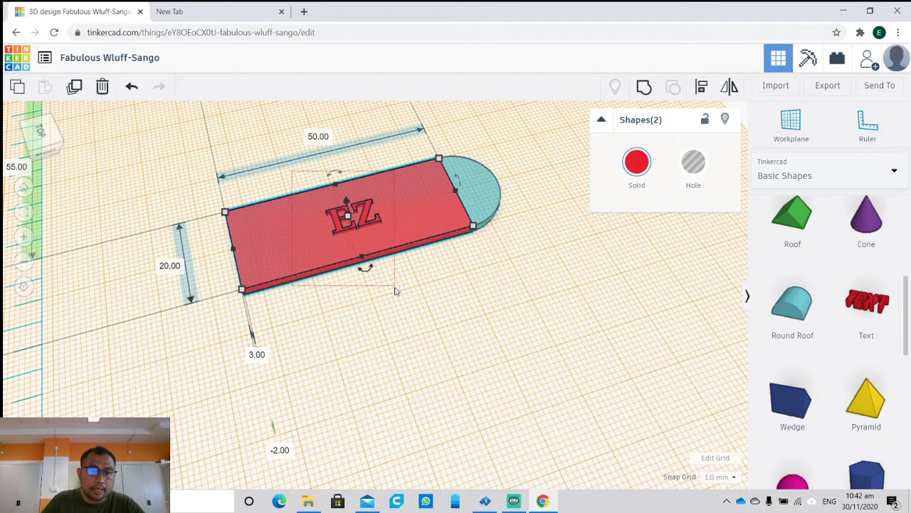
click(415, 307)
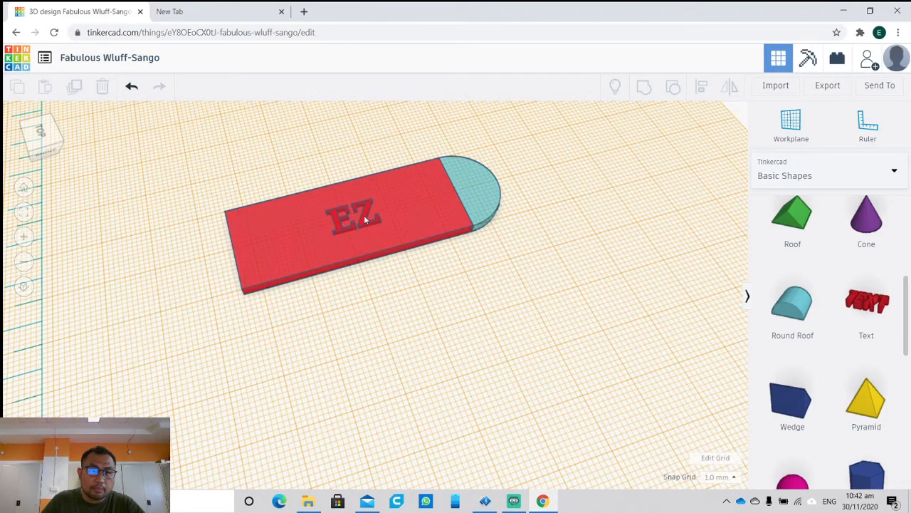
drag(260, 175, 424, 301)
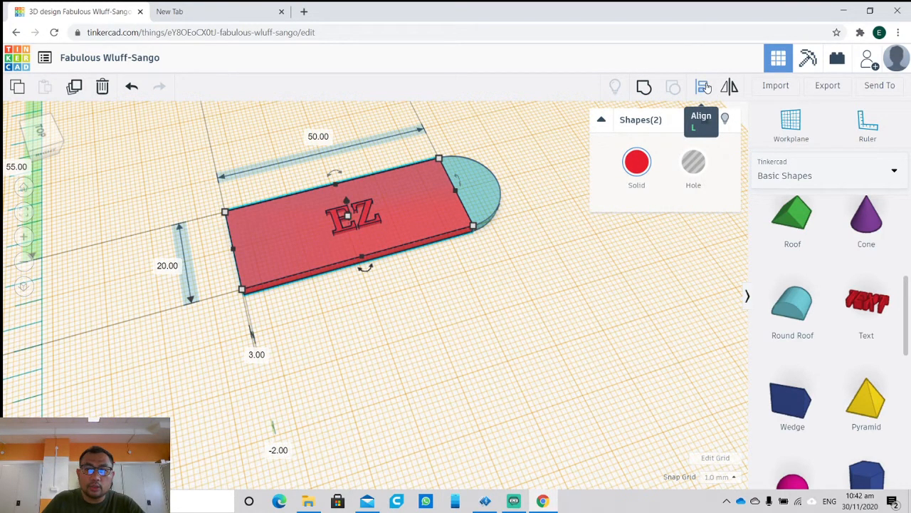
click(703, 87)
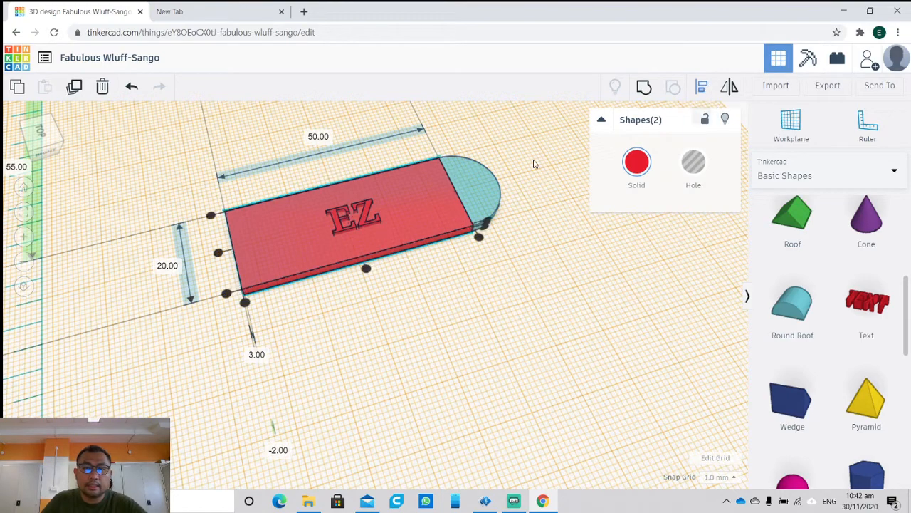
click(219, 254)
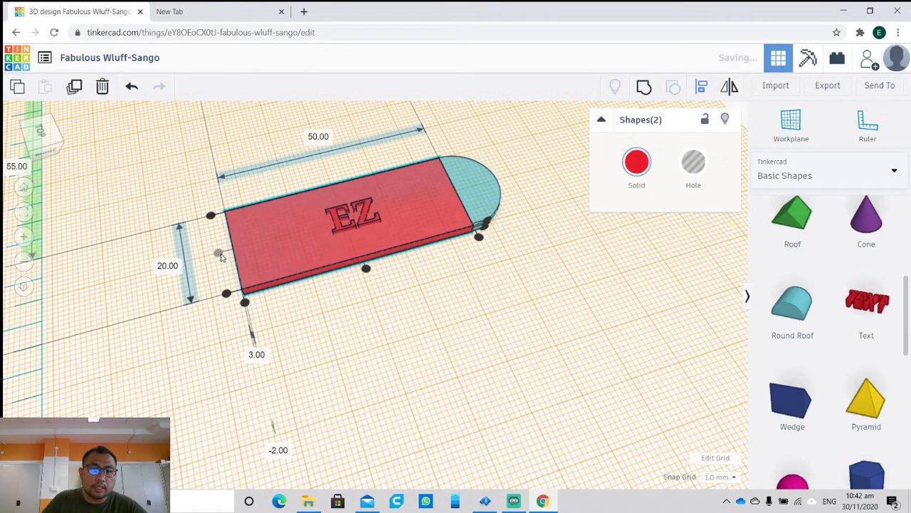
click(367, 269)
click(457, 286)
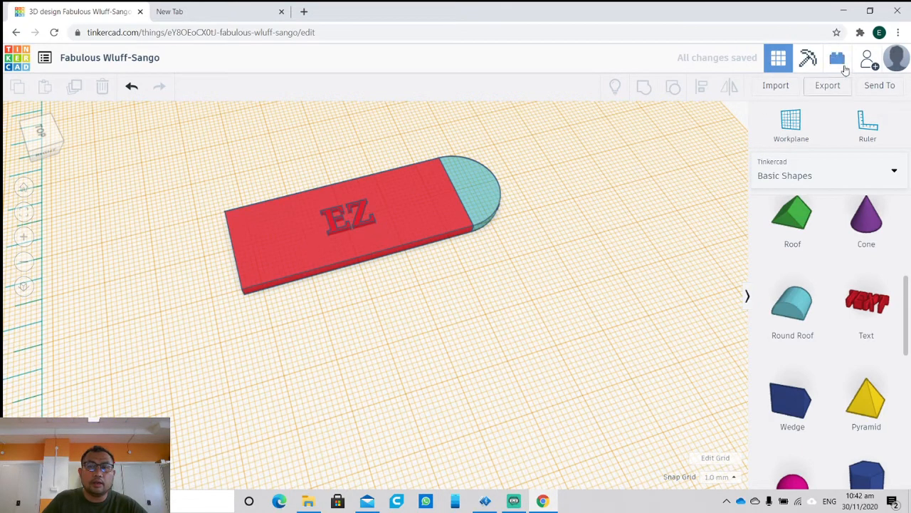
Try aligning the EZ text to the plate's far long edge, and re-centre it across the plate's width
click(364, 209)
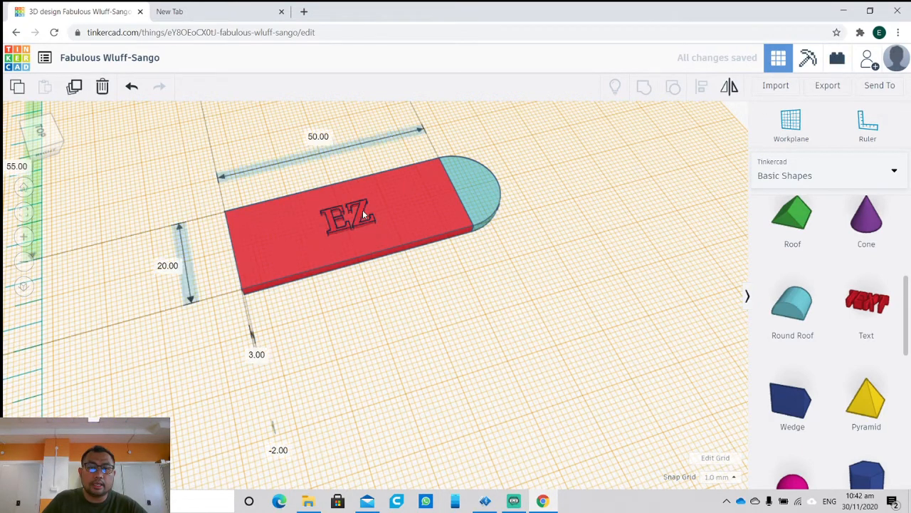
shift+click(391, 247)
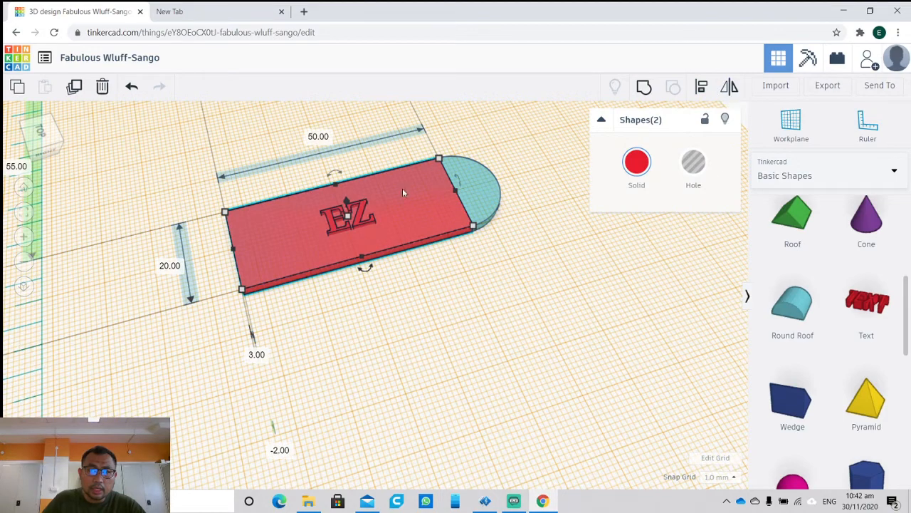
click(266, 178)
click(331, 216)
drag(258, 151, 404, 297)
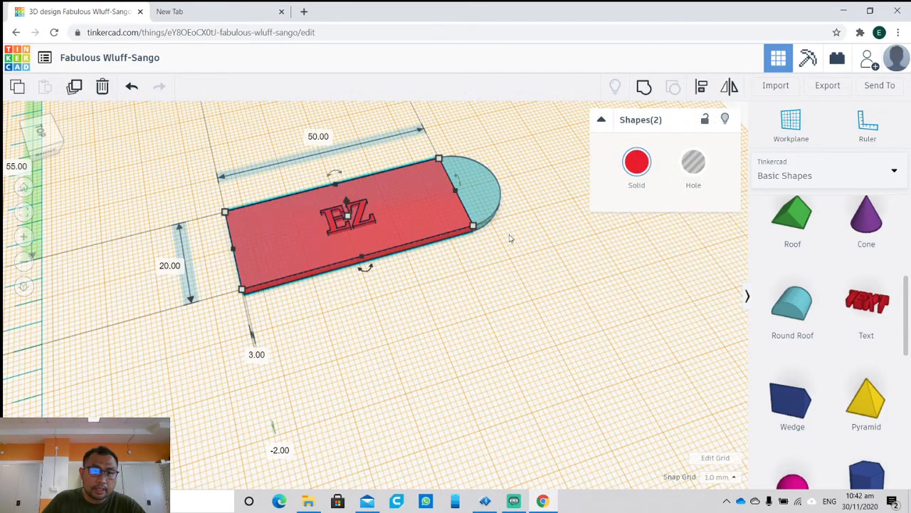
click(703, 88)
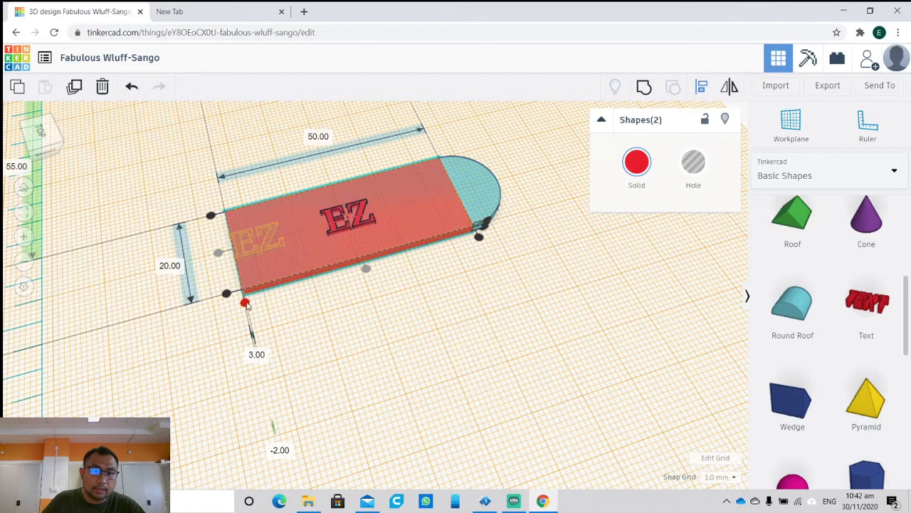
click(212, 217)
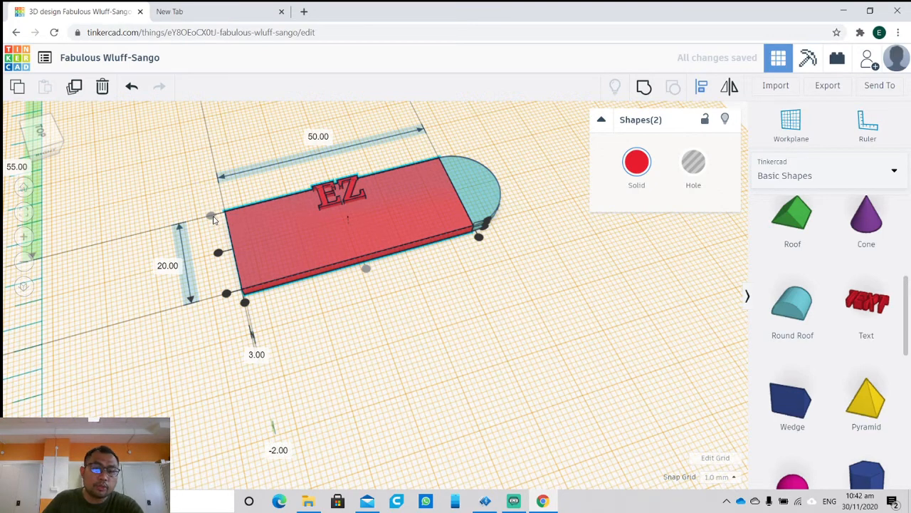
click(218, 255)
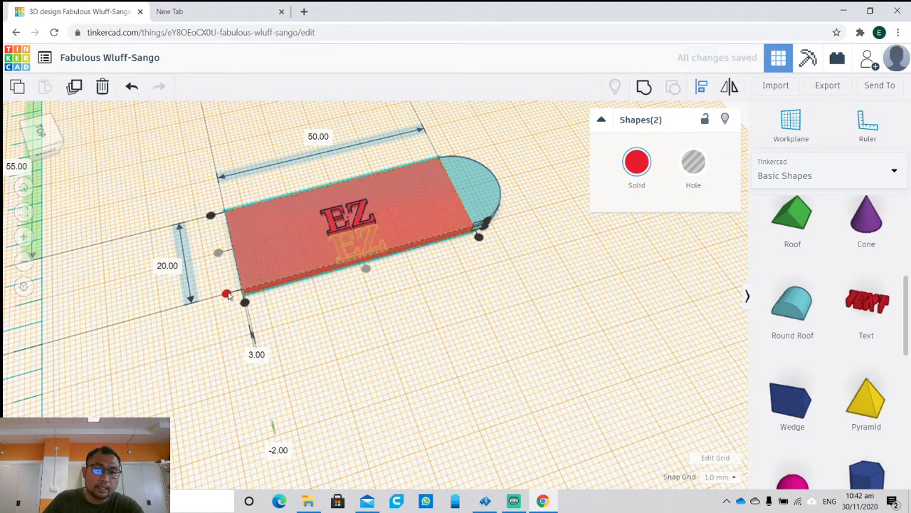
click(219, 255)
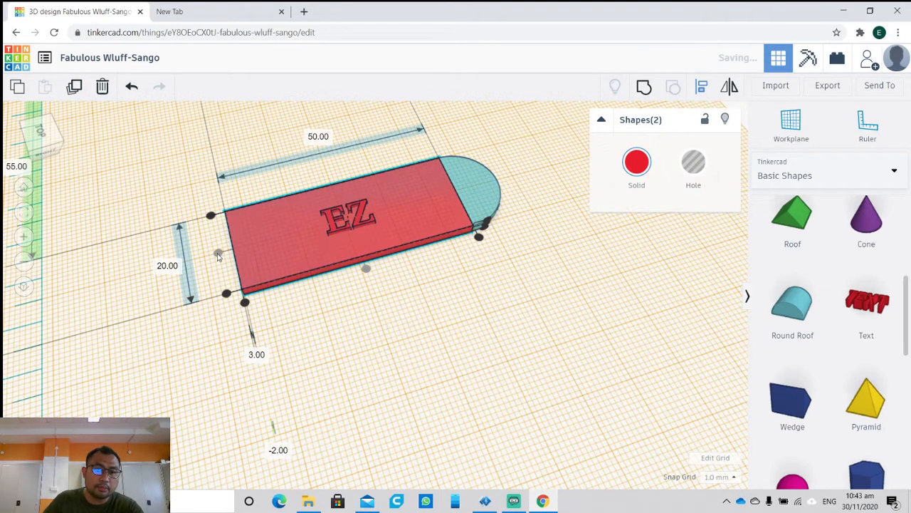
click(504, 285)
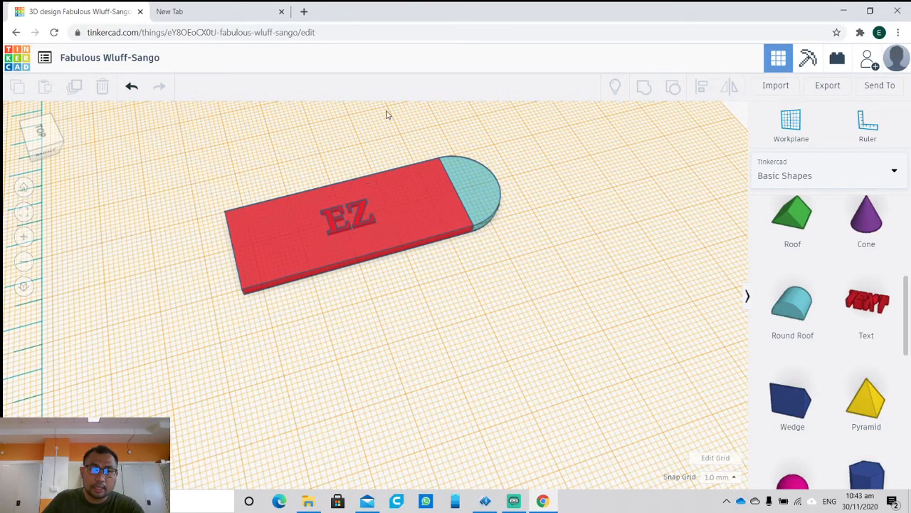
Return the workplane to the default base grid and remove the ruler from it
click(788, 143)
click(641, 219)
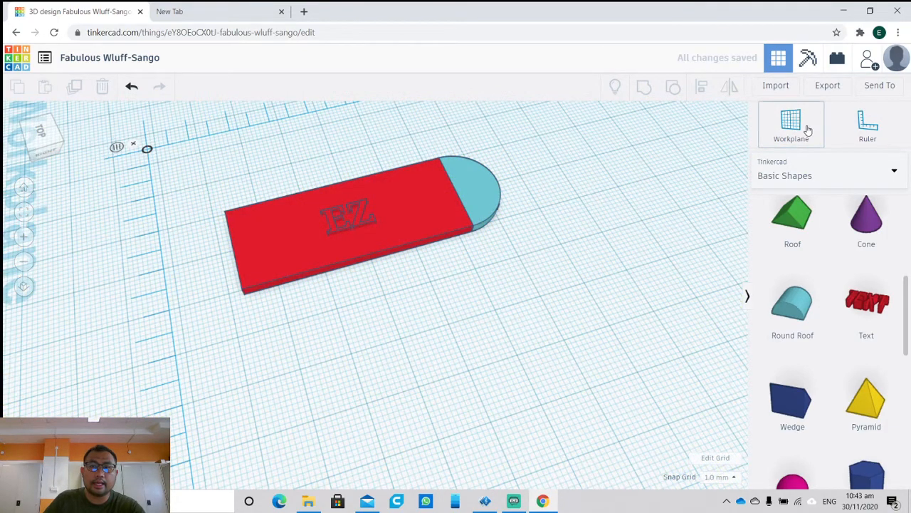
scroll(531, 222, down, 5)
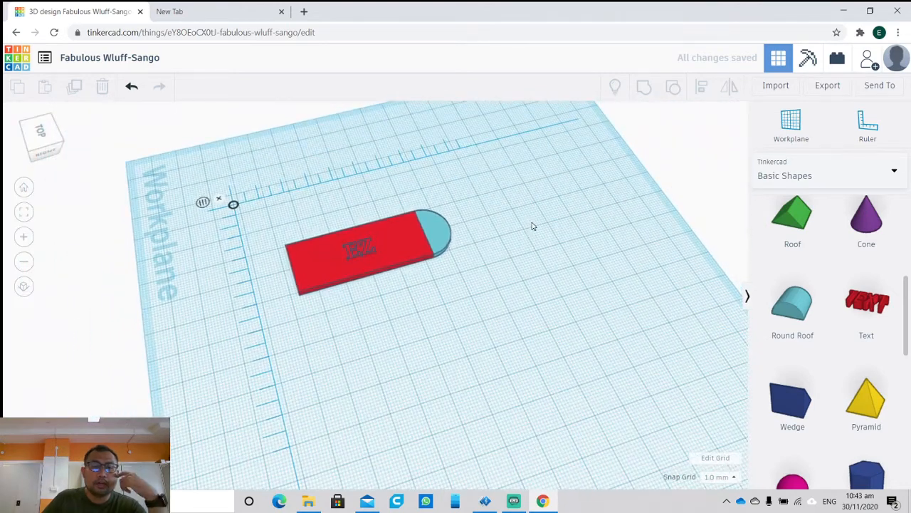
click(218, 199)
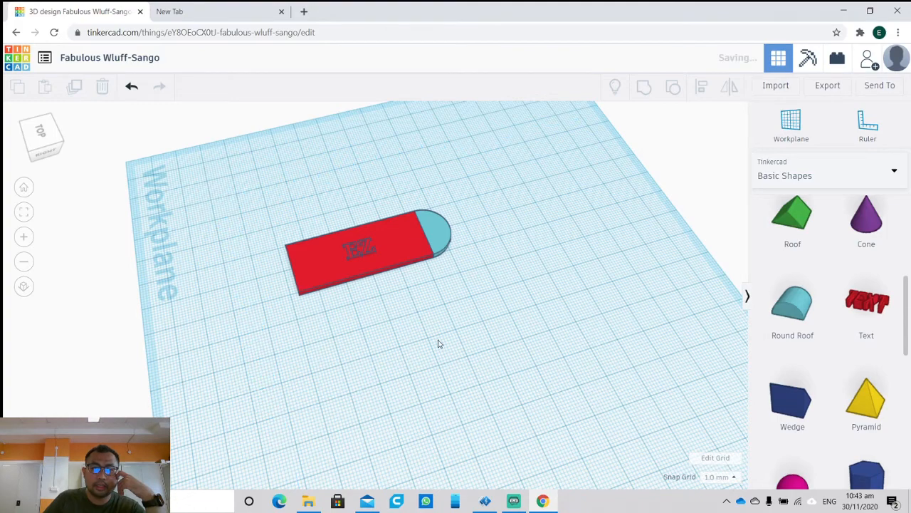
Select the plate, rounded end and EZ text together and group them into one solid shape
right_drag(460, 339, 245, 224)
drag(265, 185, 525, 336)
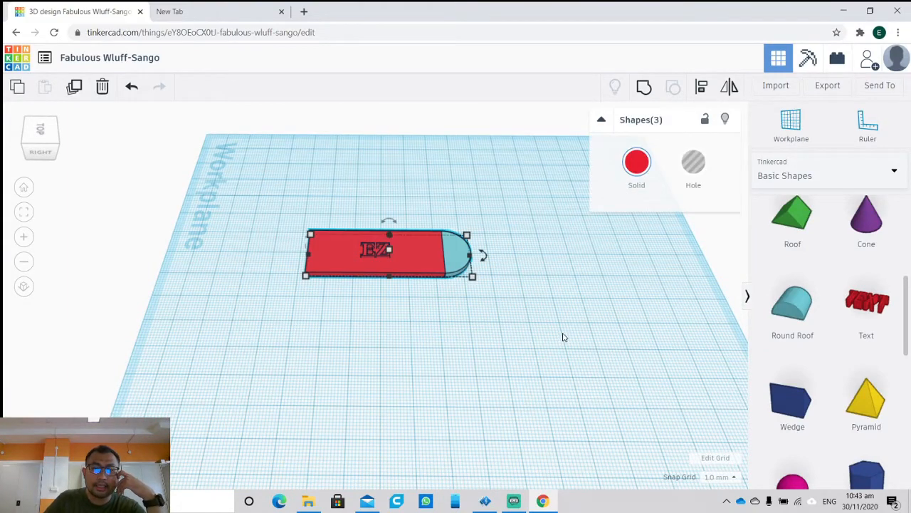
click(643, 87)
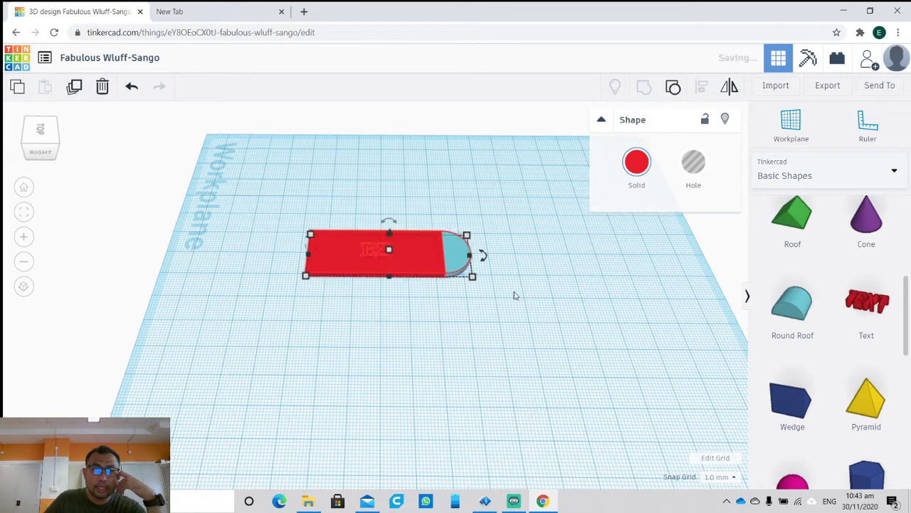
click(506, 328)
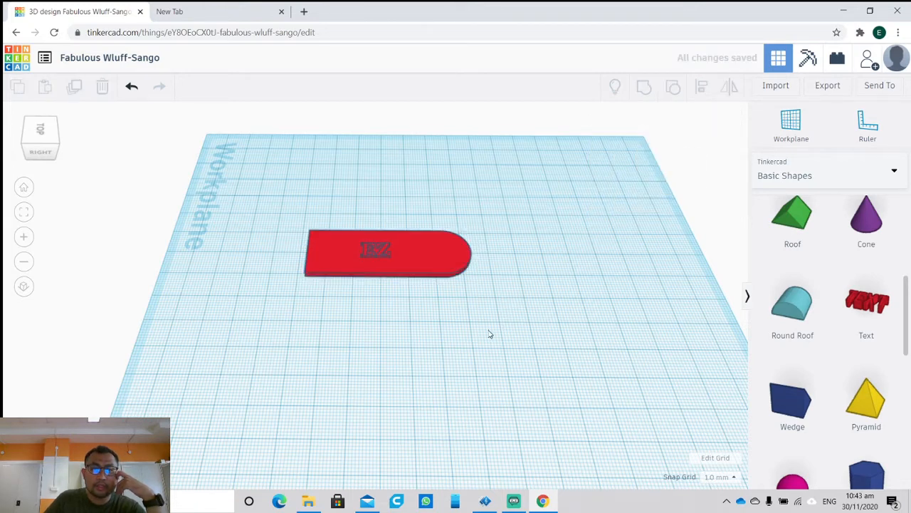
Add a cylinder hole from the basic shapes onto the rounded end of the tag
scroll(489, 334, up, 5)
right_drag(505, 291, 561, 295)
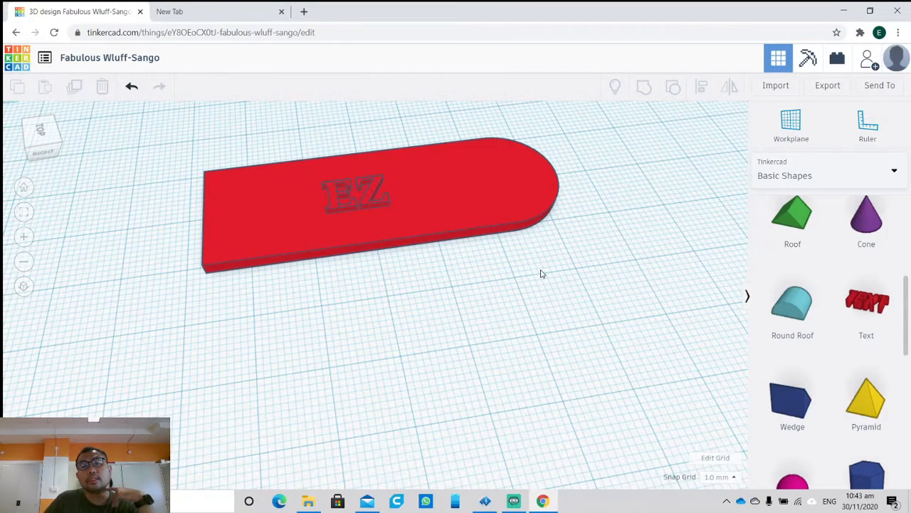
right_drag(322, 282, 338, 260)
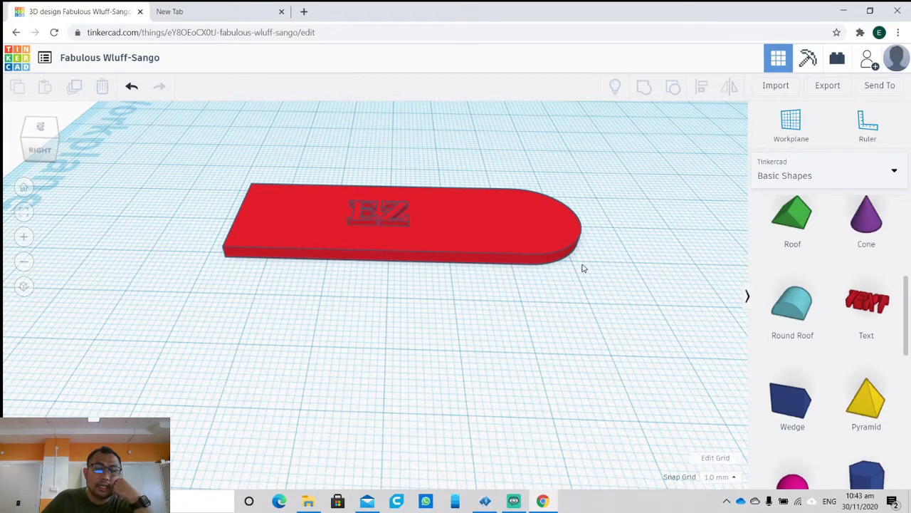
middle_drag(583, 268, 579, 275)
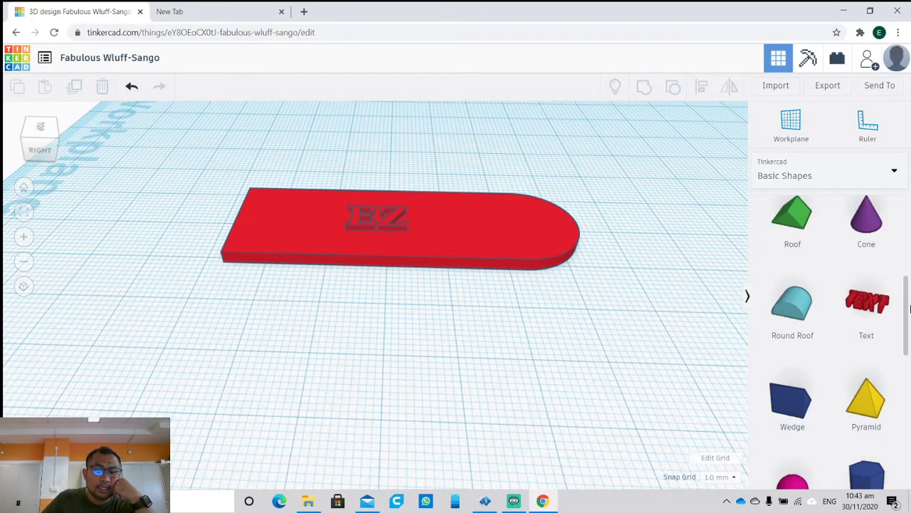
drag(908, 298, 904, 200)
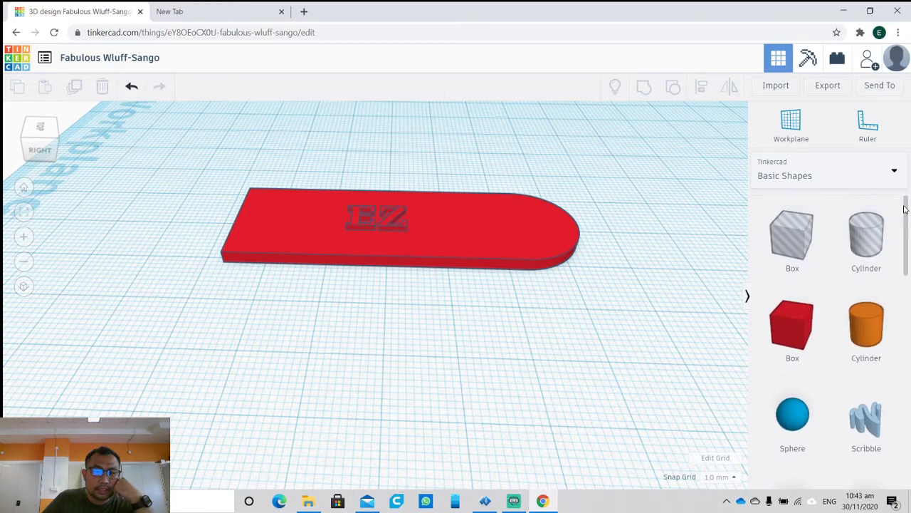
drag(873, 227, 510, 232)
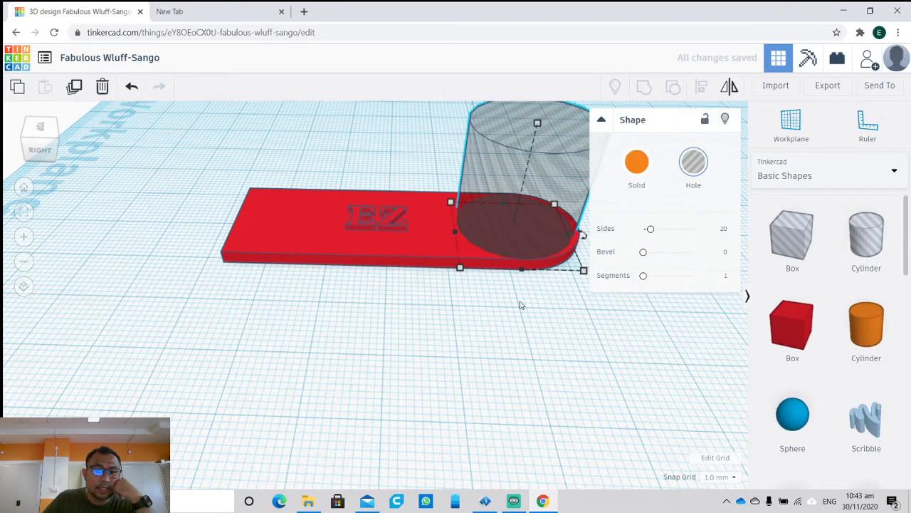
Scale the cylinder hole down proportionally to 5 mm by 5 mm and position it near the tip of the rounded end
mouse_move(460, 270)
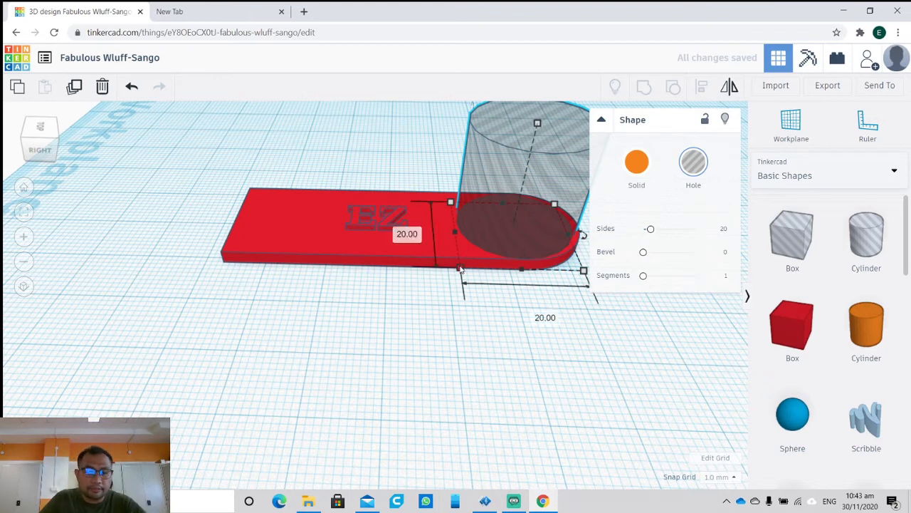
drag(461, 270, 546, 217)
drag(515, 246, 536, 232)
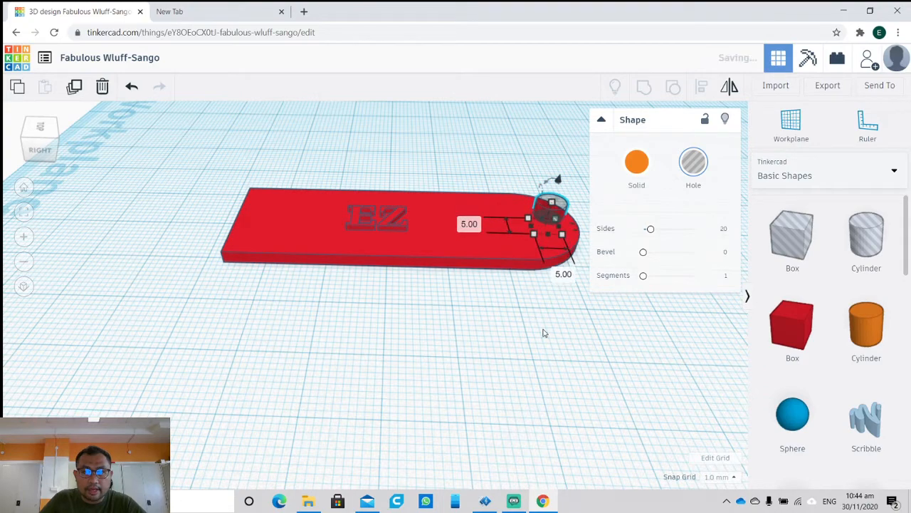
click(589, 347)
Select the tag and the cylinder hole together and align the hole to the centre of the tag's width
right_drag(663, 257, 667, 356)
right_drag(624, 325, 575, 326)
scroll(574, 326, down, 5)
drag(326, 265, 523, 433)
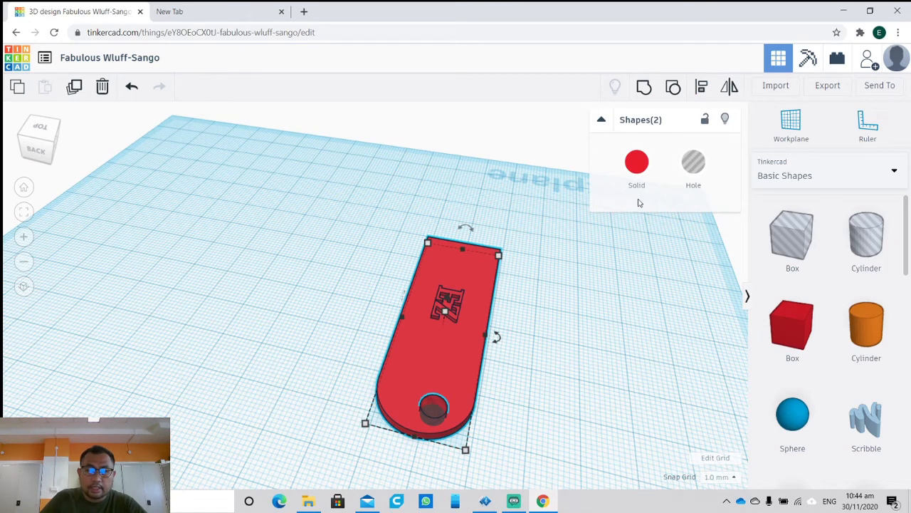
click(701, 89)
click(411, 450)
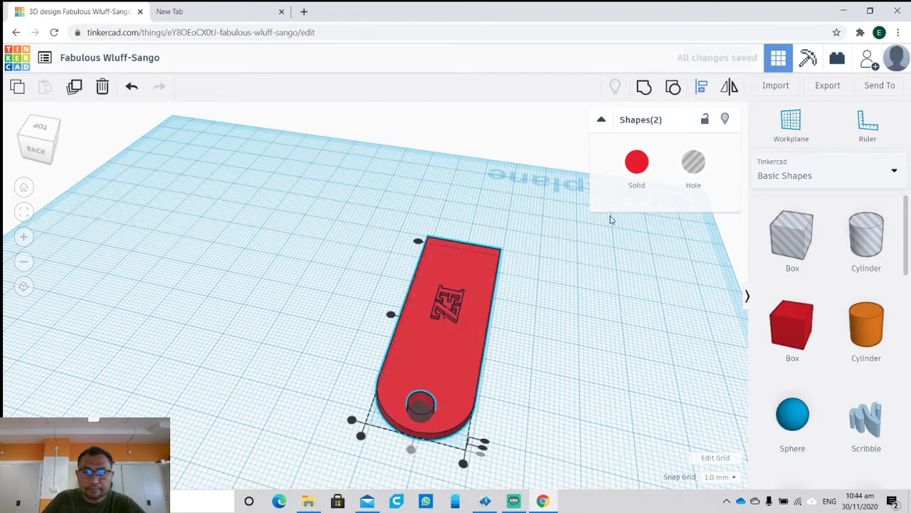
click(702, 86)
click(496, 437)
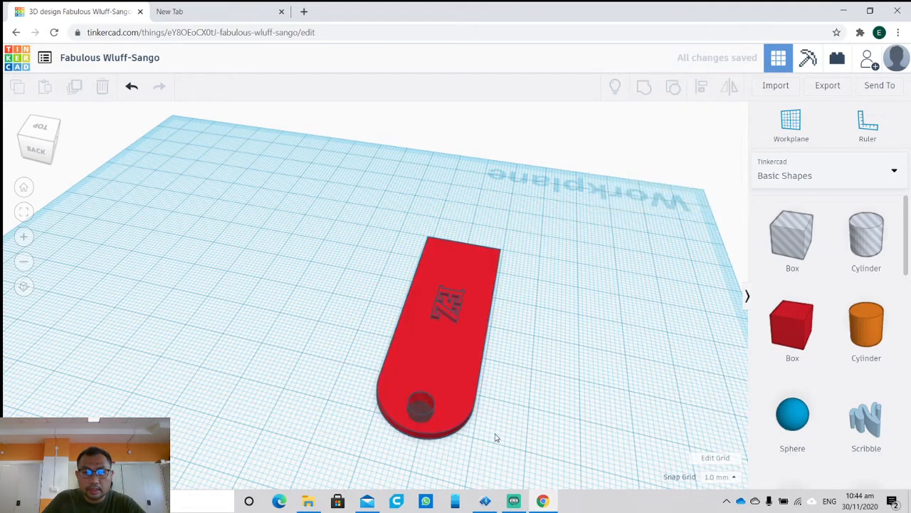
Group the tag with the cylinder hole to cut the opening through the rounded end
click(425, 417)
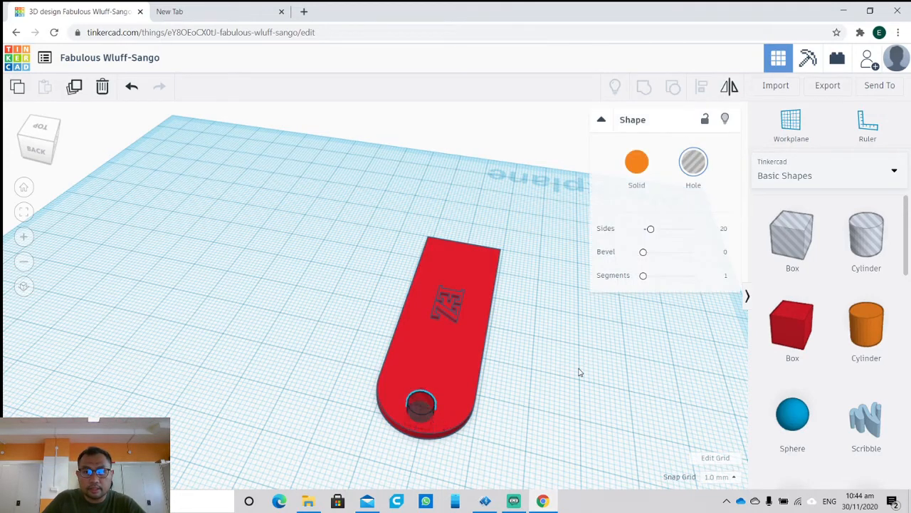
scroll(534, 406, up, 4)
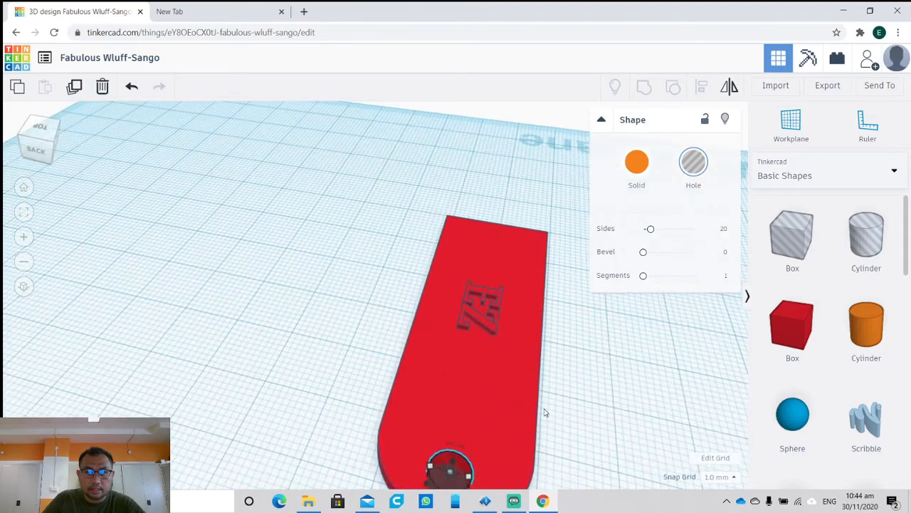
right_drag(588, 405, 522, 317)
right_drag(513, 327, 302, 357)
drag(206, 288, 501, 434)
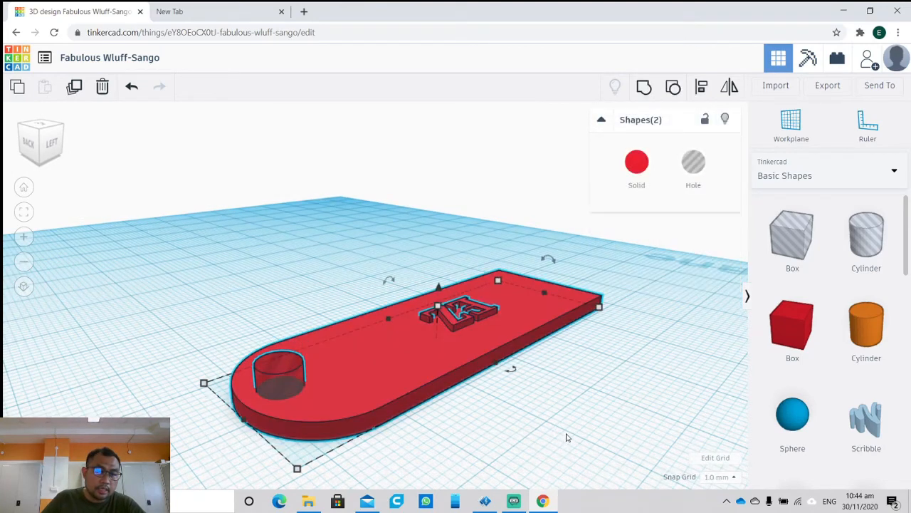
click(644, 86)
right_drag(541, 423, 269, 247)
scroll(415, 291, down, 3)
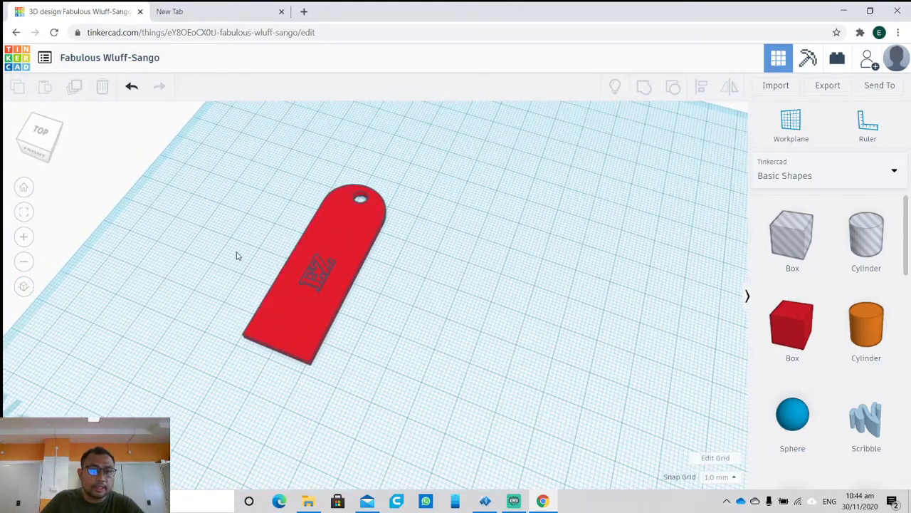
Return to the home view and move the finished tag closer to the middle of the workplane
click(23, 188)
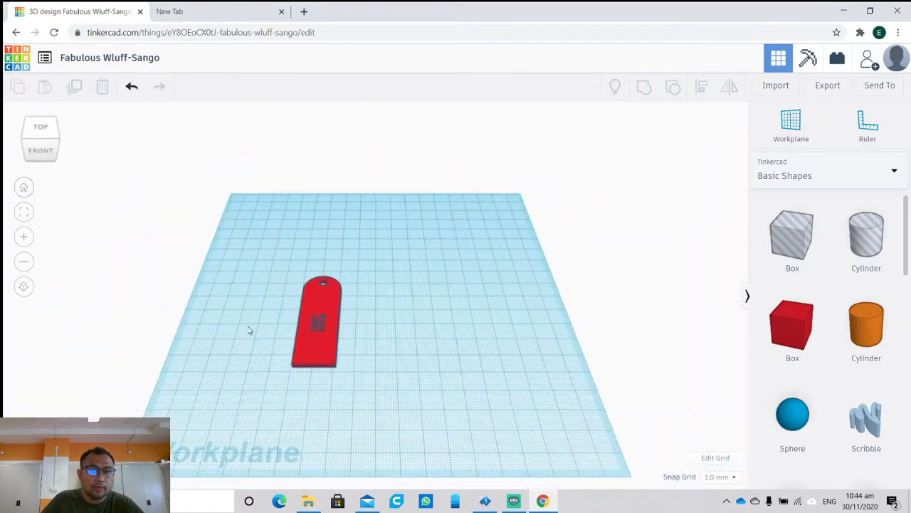
drag(319, 358, 397, 372)
click(410, 372)
click(432, 336)
Export everything in the design as an STL file for 3D printing
right_drag(464, 336, 382, 369)
scroll(381, 370, up, 3)
scroll(327, 368, down, 2)
right_drag(411, 312, 560, 297)
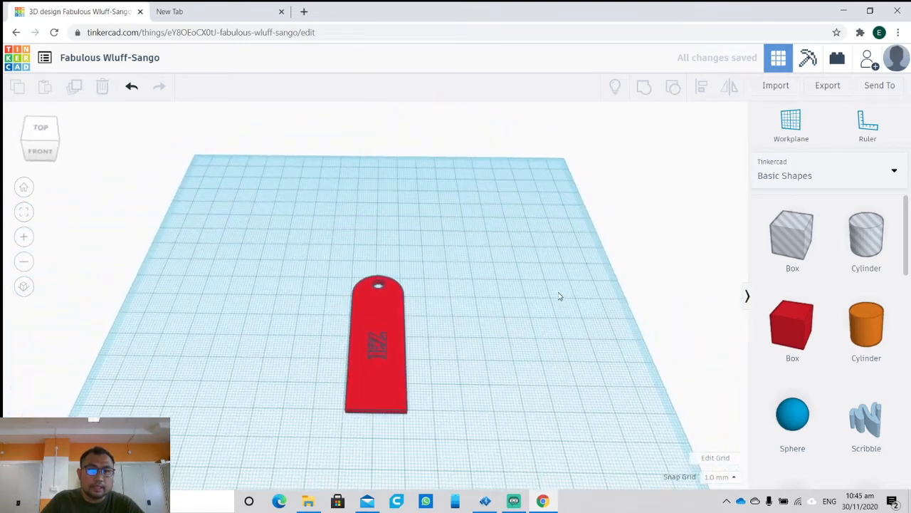
click(828, 87)
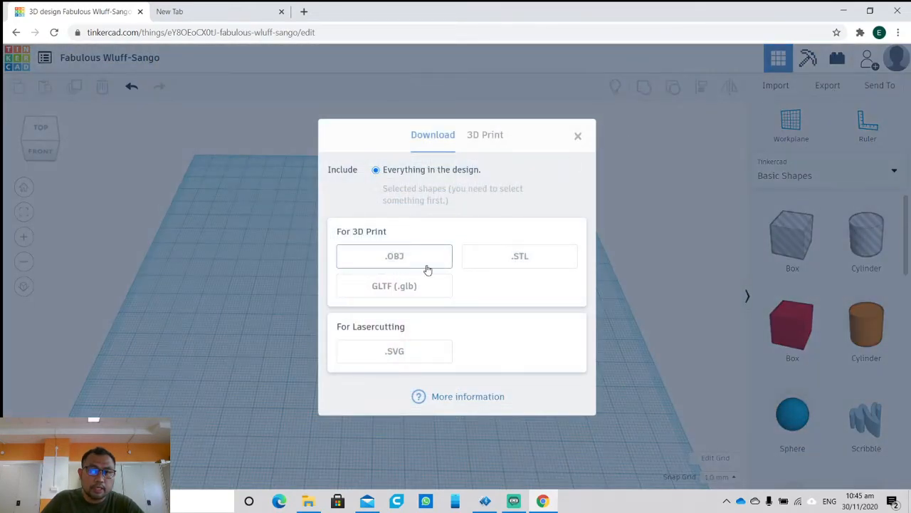
click(531, 268)
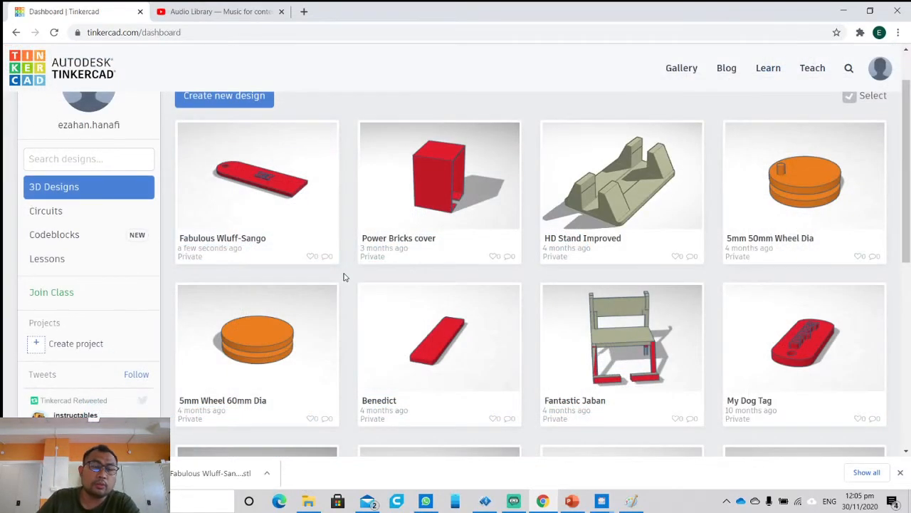
Open the properties of the Fabulous Wluff-Sango design from the dashboard and change its name to Bookmark 1
mouse_move(325, 158)
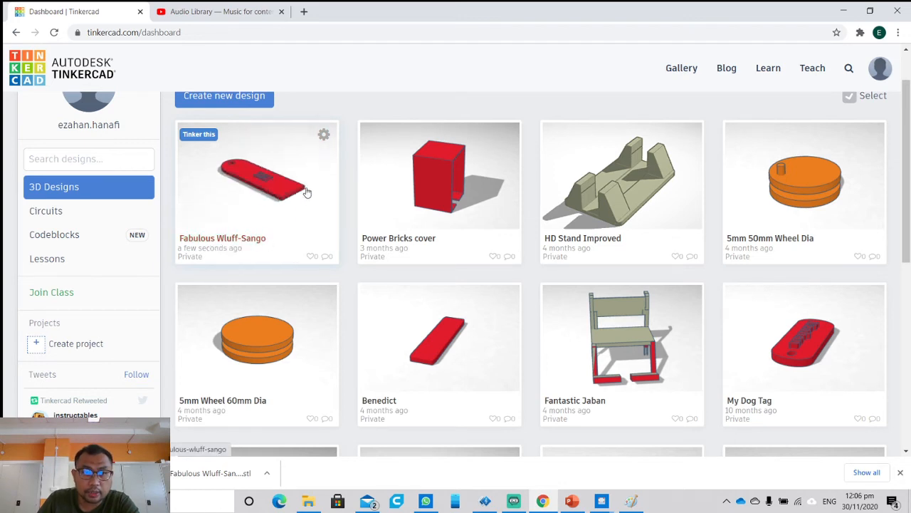
click(324, 136)
click(378, 143)
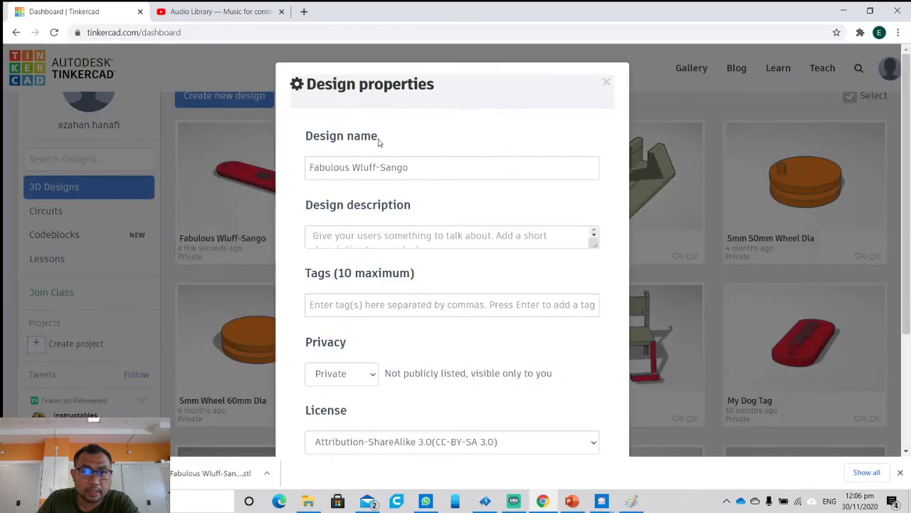
drag(418, 169, 285, 171)
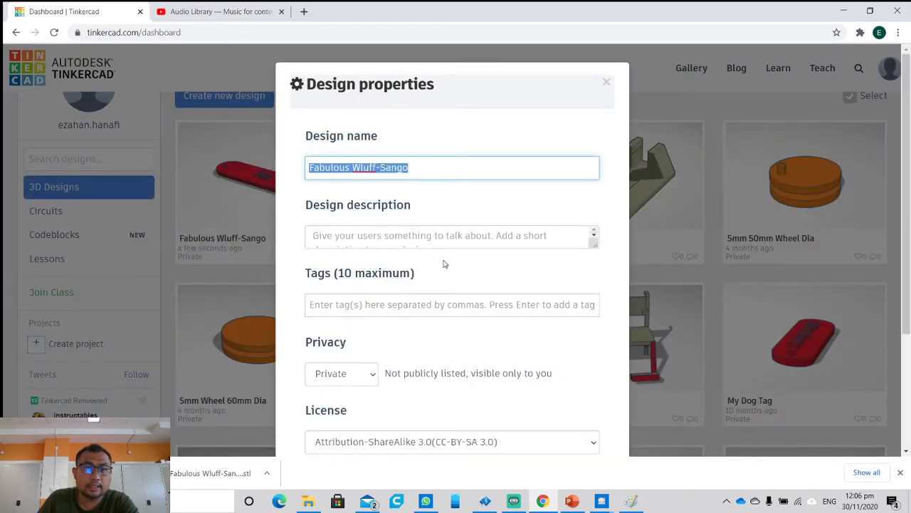
text(B)
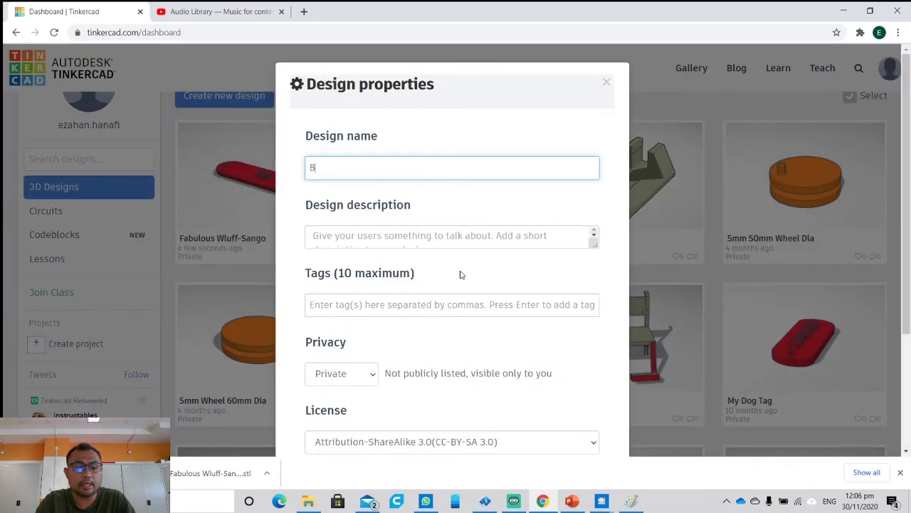
text(ookmark 1)
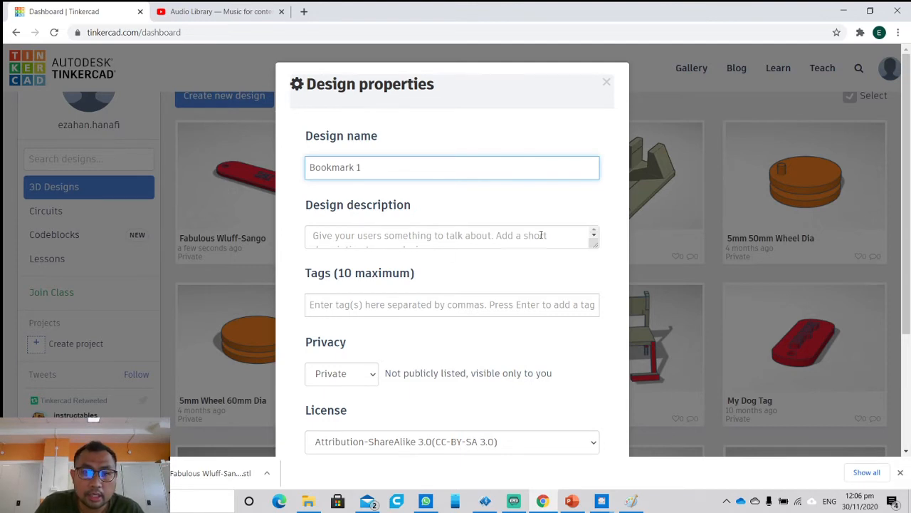
Review the description, tags, privacy and license settings, keep the design Private, and save the properties
click(594, 236)
click(371, 306)
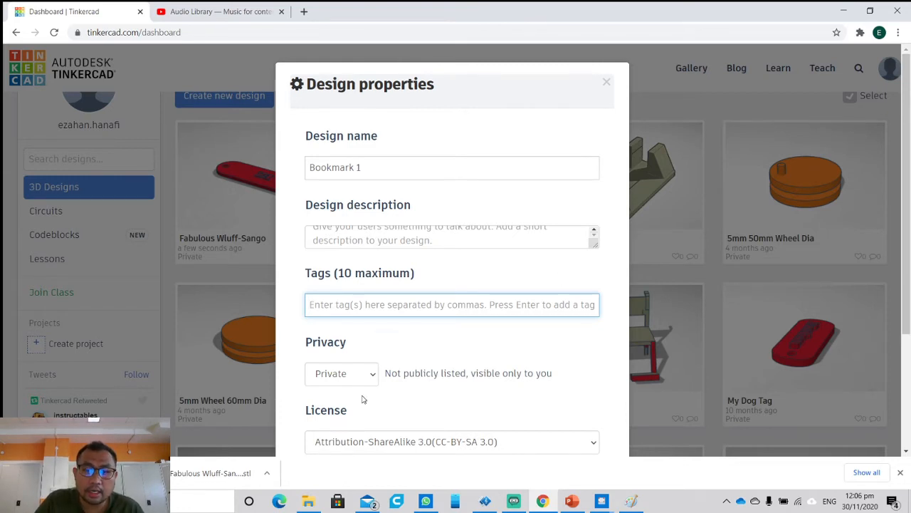
click(373, 375)
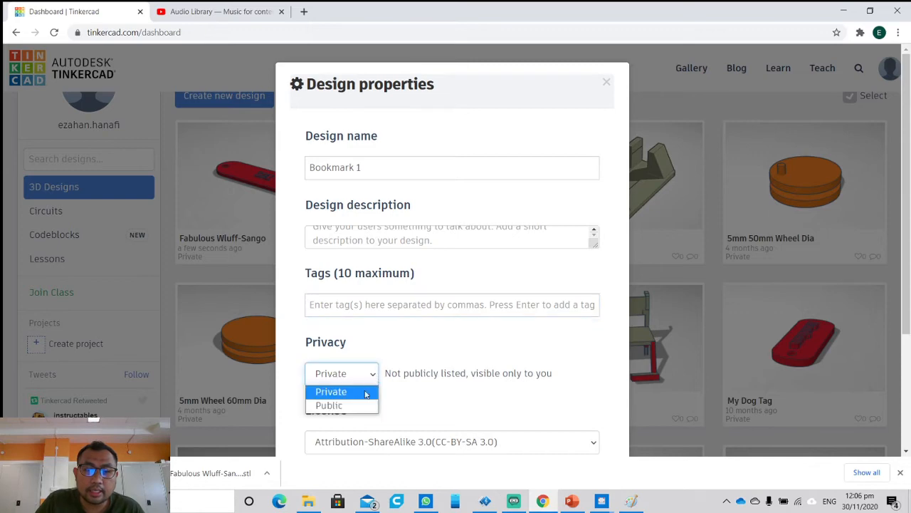
click(500, 412)
scroll(527, 401, down, 1)
scroll(533, 395, down, 2)
click(591, 420)
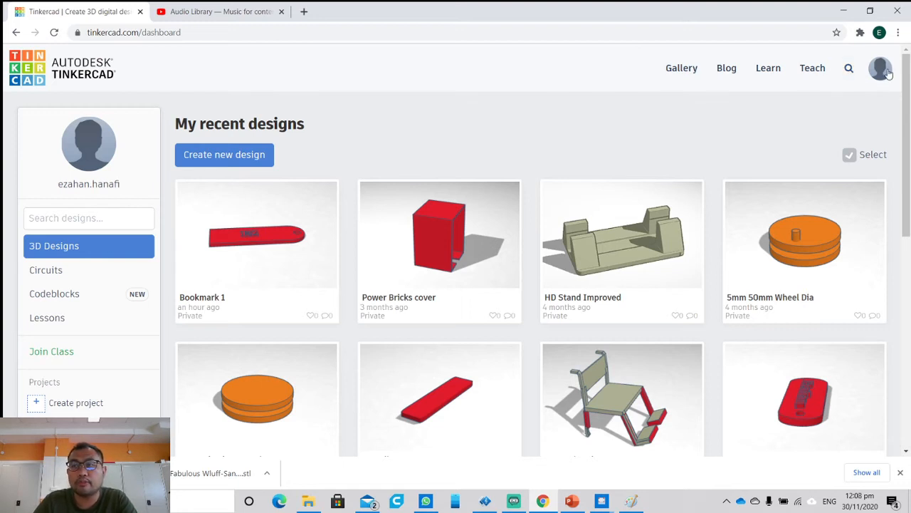
Search the public gallery's 3D designs for pokemon
click(849, 69)
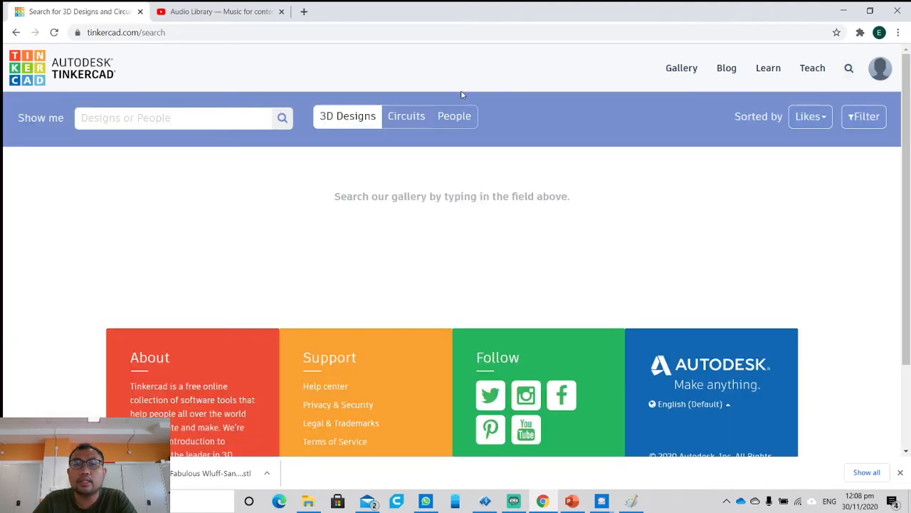
click(127, 118)
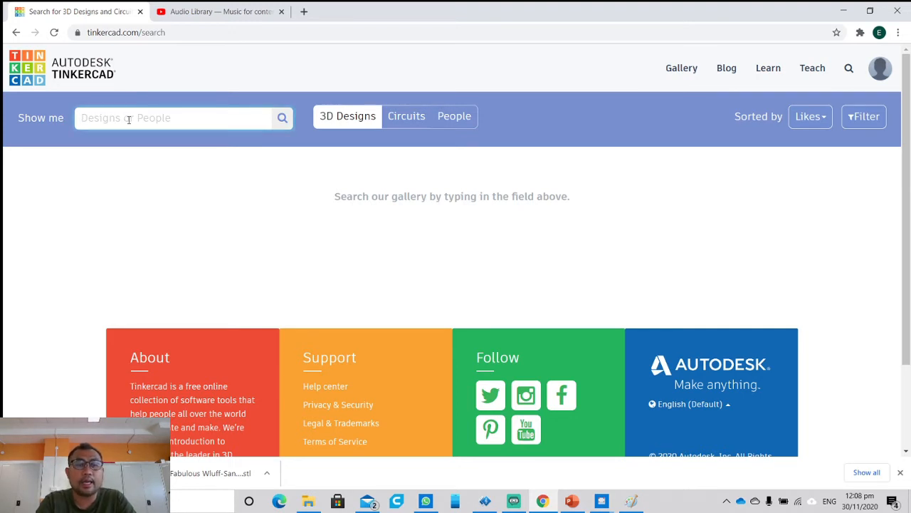
text(pokemon)
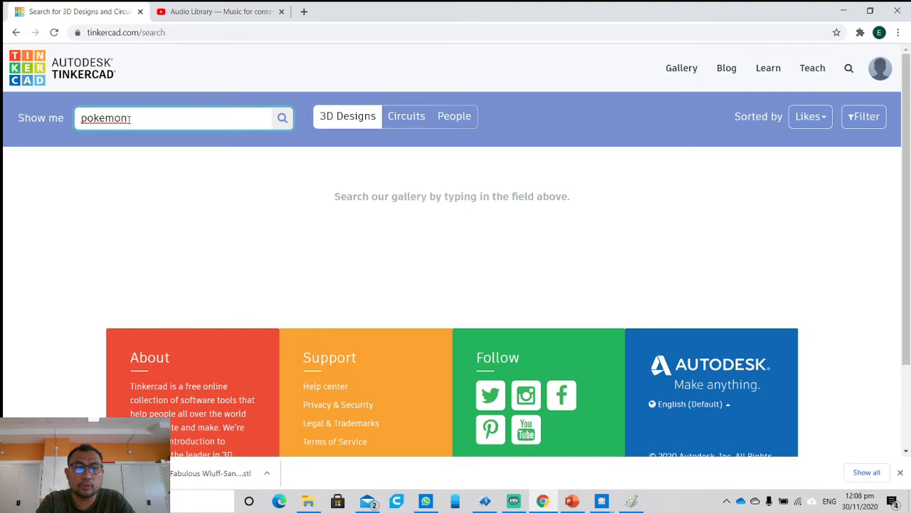
key(Return)
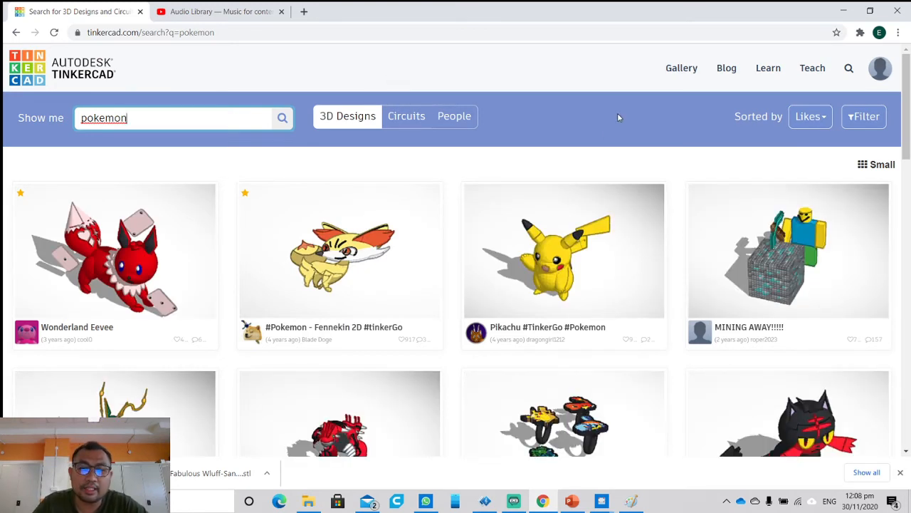
Browse the pokemon search results and load more designs to look through
scroll(452, 239, down, 3)
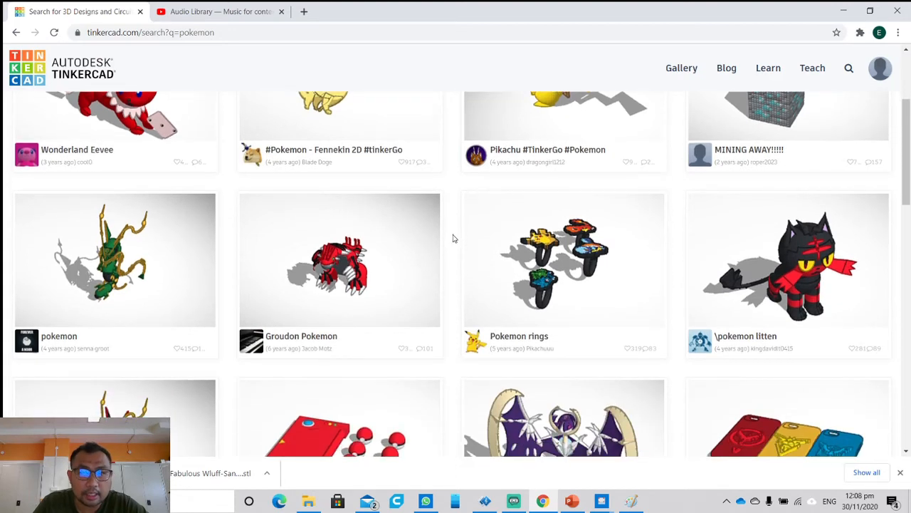
scroll(454, 239, down, 3)
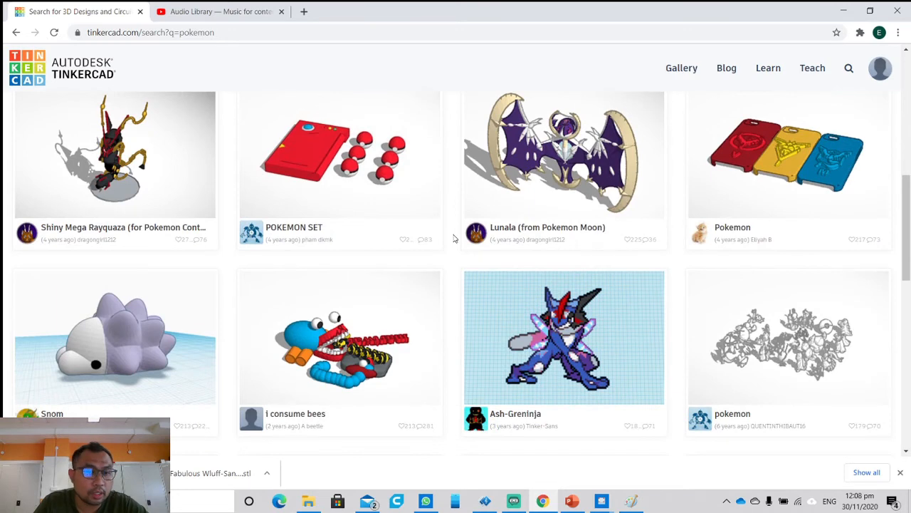
scroll(453, 239, down, 3)
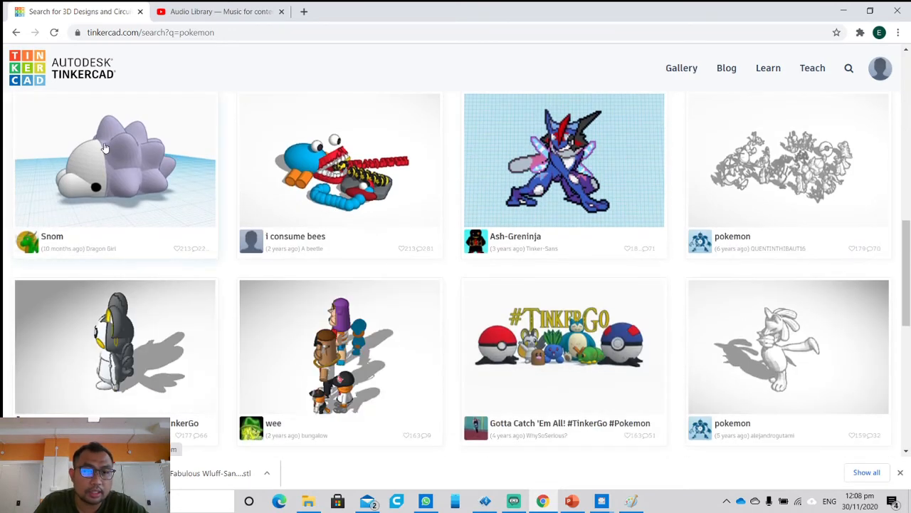
scroll(691, 209, down, 3)
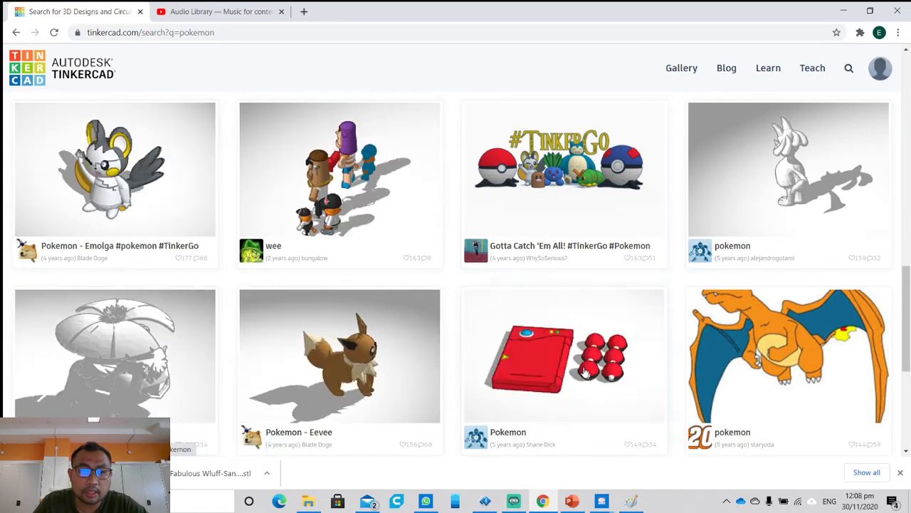
scroll(418, 352, down, 4)
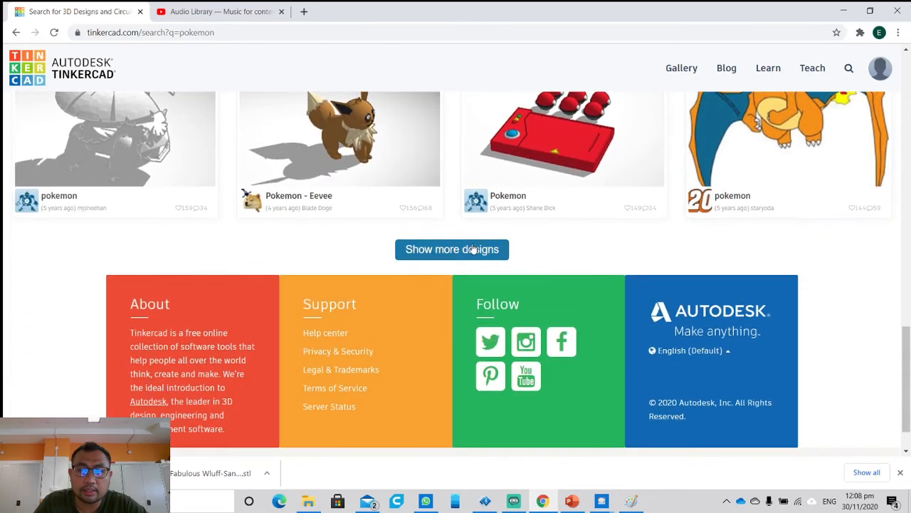
click(473, 250)
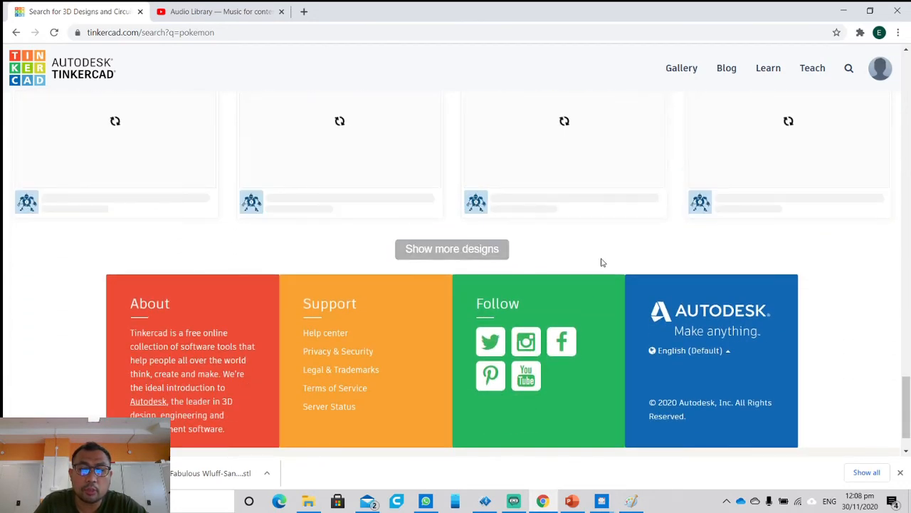
scroll(684, 255, up, 5)
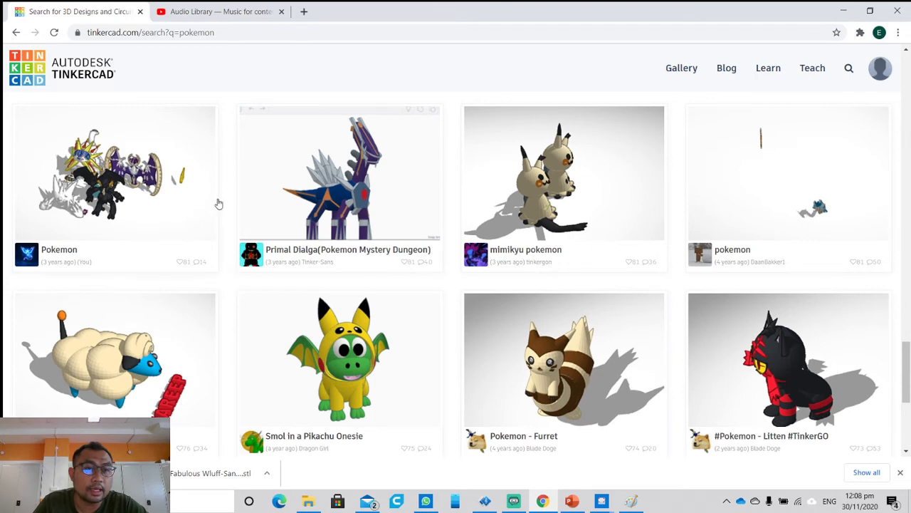
scroll(517, 263, up, 4)
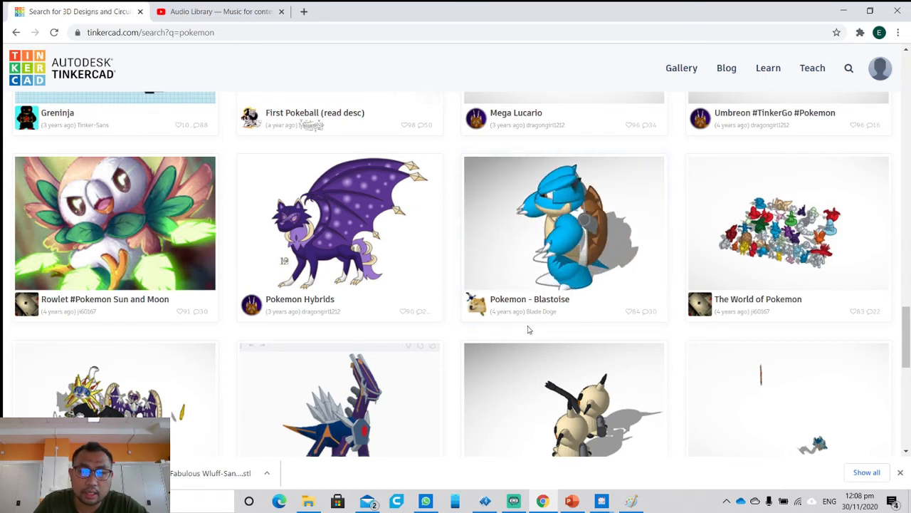
Open the Pokemon - Blastoise design from the search results and review its details and comments
click(557, 226)
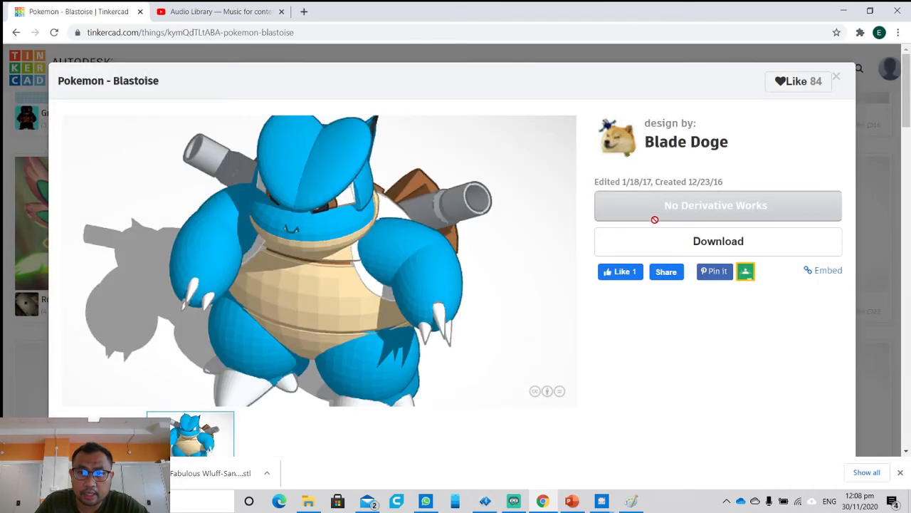
scroll(687, 204, down, 2)
scroll(261, 336, down, 2)
scroll(249, 332, down, 2)
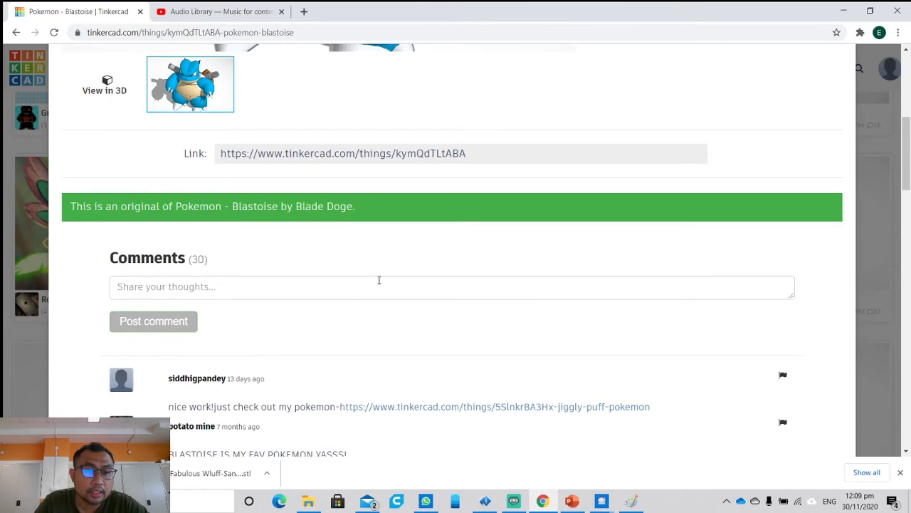
scroll(553, 265, up, 6)
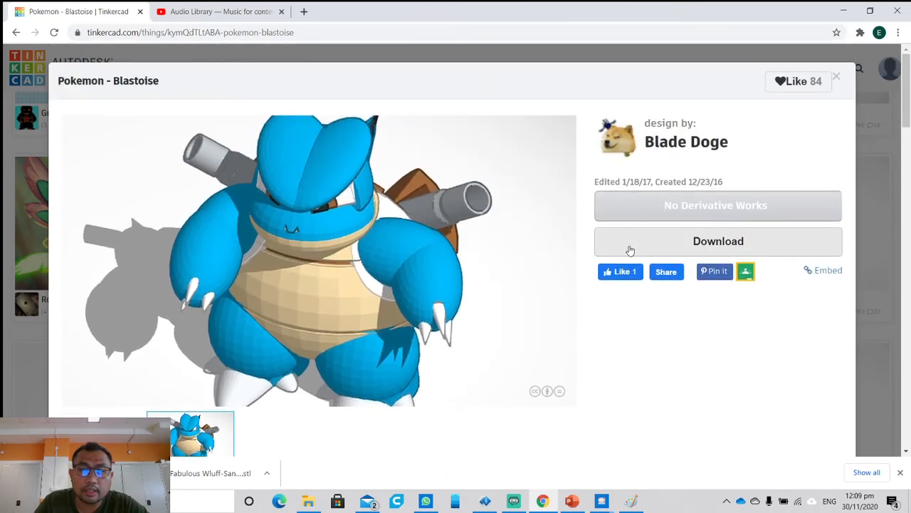
Download the Pokemon - Blastoise design as an STL file for 3D printing and close the download options
click(630, 248)
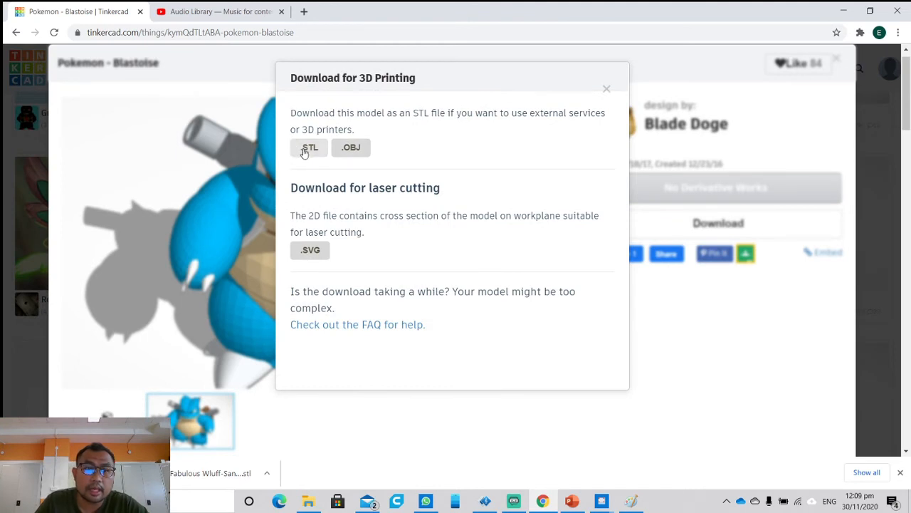
click(304, 153)
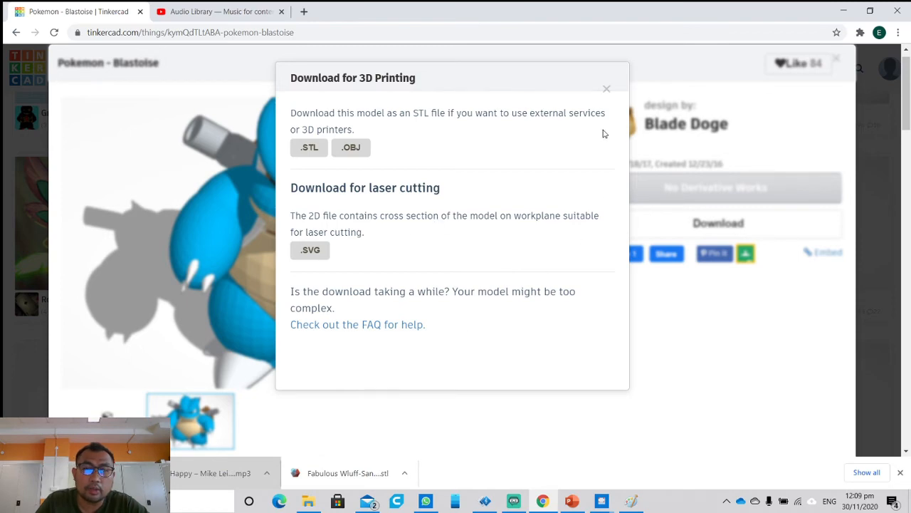
click(607, 92)
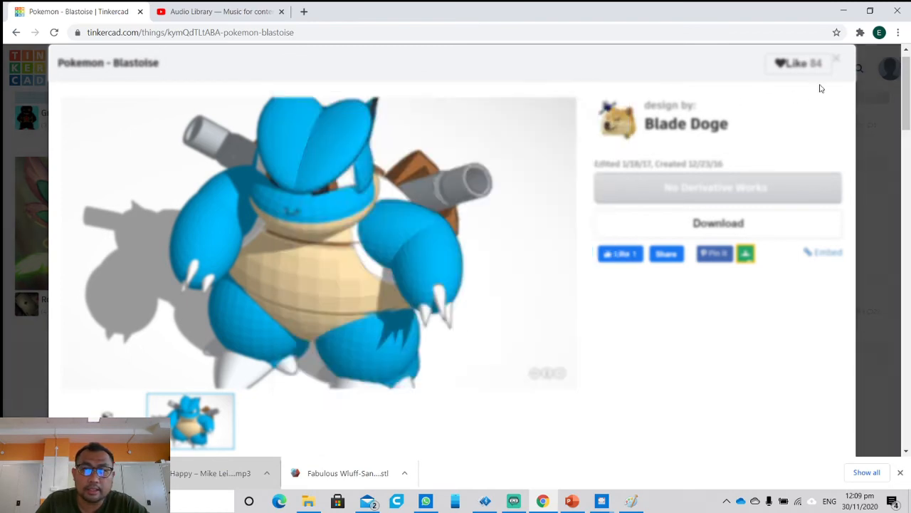
Leave the gallery search, return to the dashboard of recent designs and create a new 3D design
scroll(456, 207, up, 15)
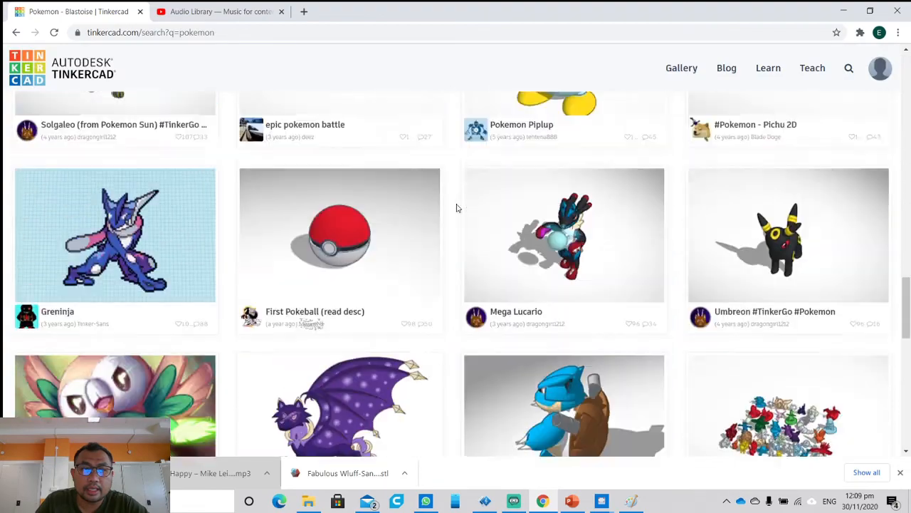
scroll(456, 207, up, 5)
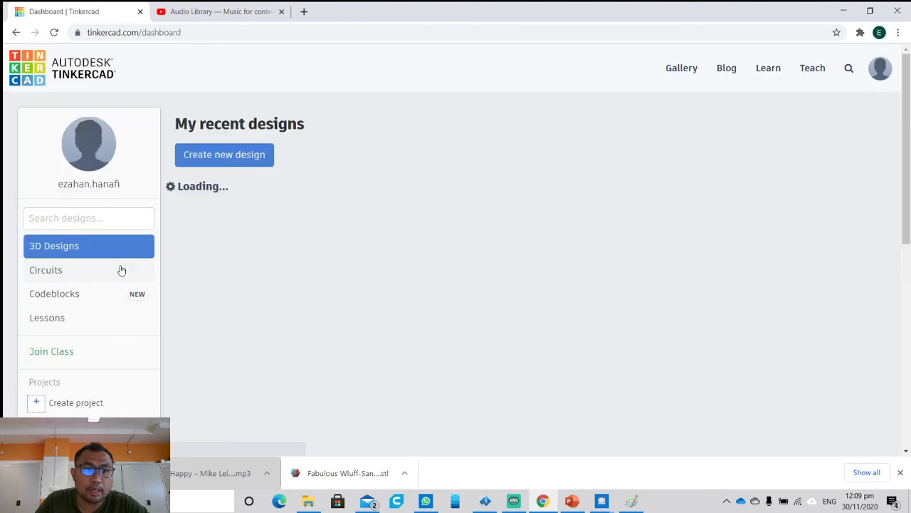
scroll(254, 194, down, 2)
scroll(253, 195, up, 1)
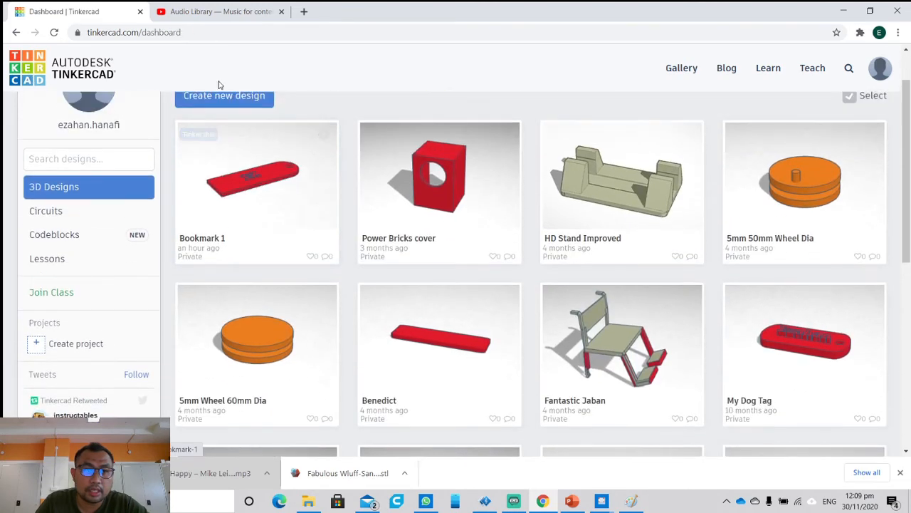
scroll(304, 119, up, 1)
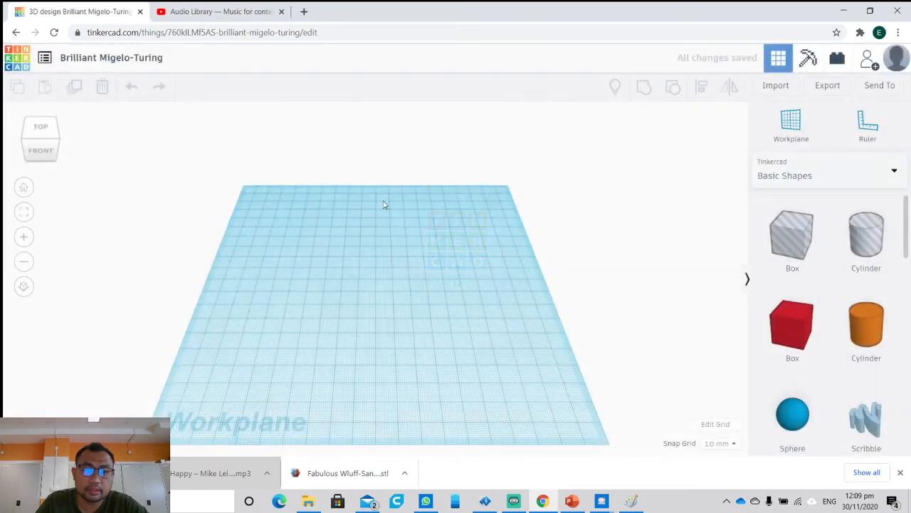
Import the file Pokemon - Blastoise.stl onto the empty workplane at scale 100
click(775, 87)
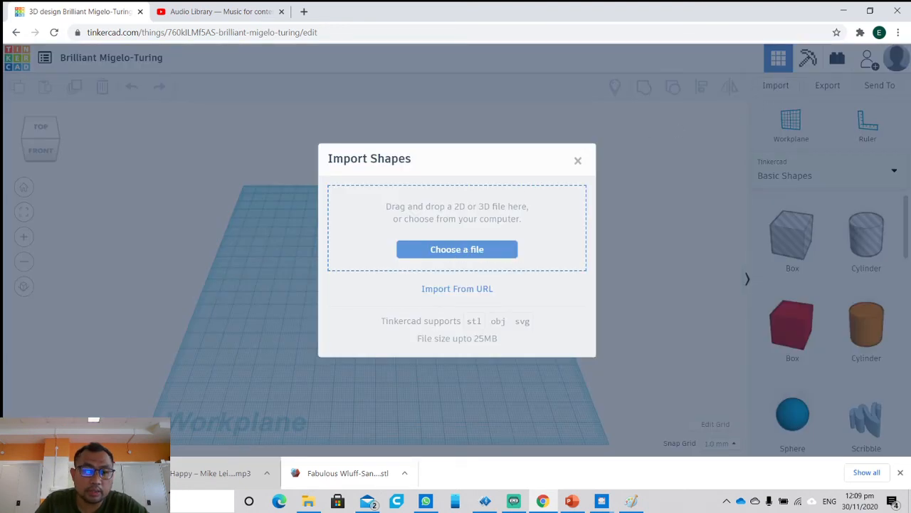
drag(442, 218, 442, 218)
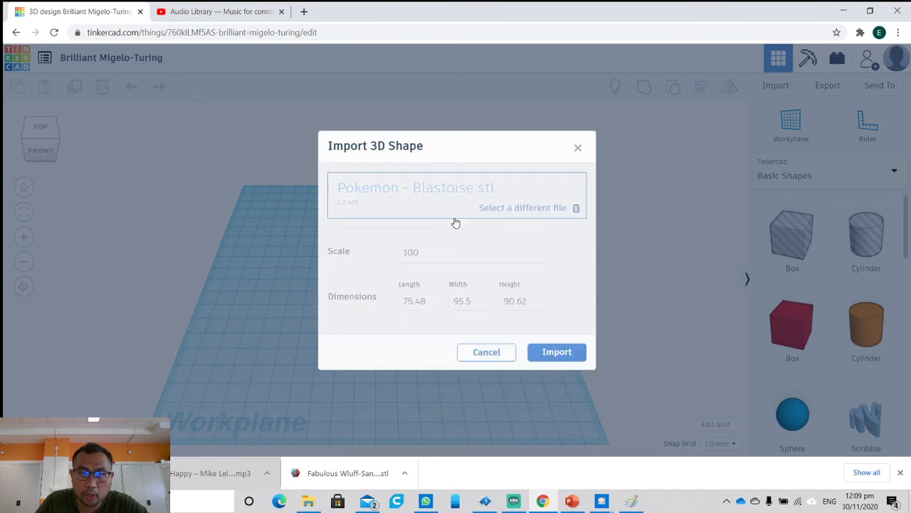
click(568, 351)
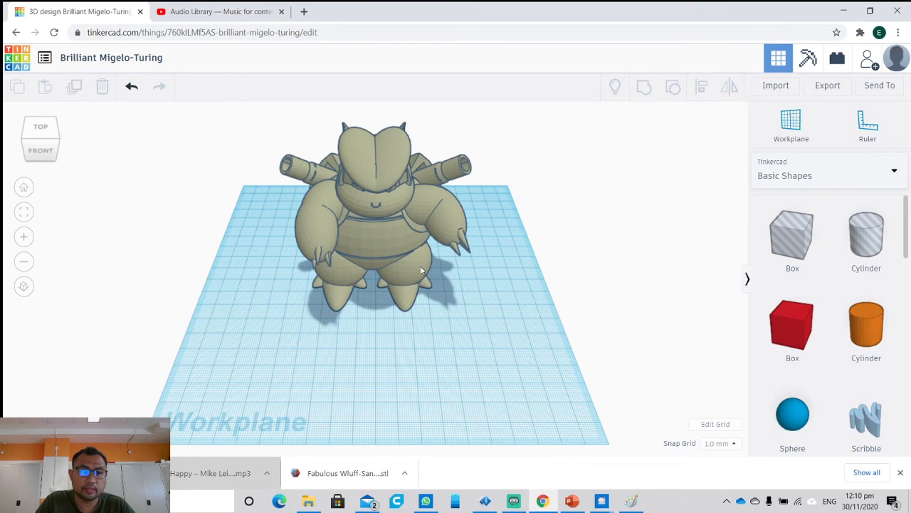
Examine the imported Blastoise model on the workplane from several angles, up close and from farther away
scroll(421, 271, up, 3)
scroll(447, 210, down, 3)
right_drag(406, 230, 482, 198)
scroll(476, 197, up, 3)
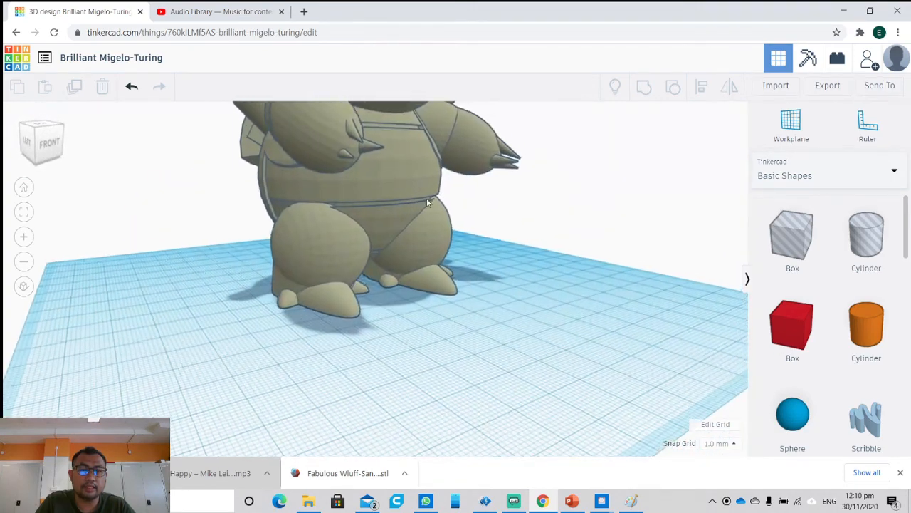
scroll(351, 305, down, 3)
right_drag(350, 305, 437, 279)
scroll(305, 262, down, 5)
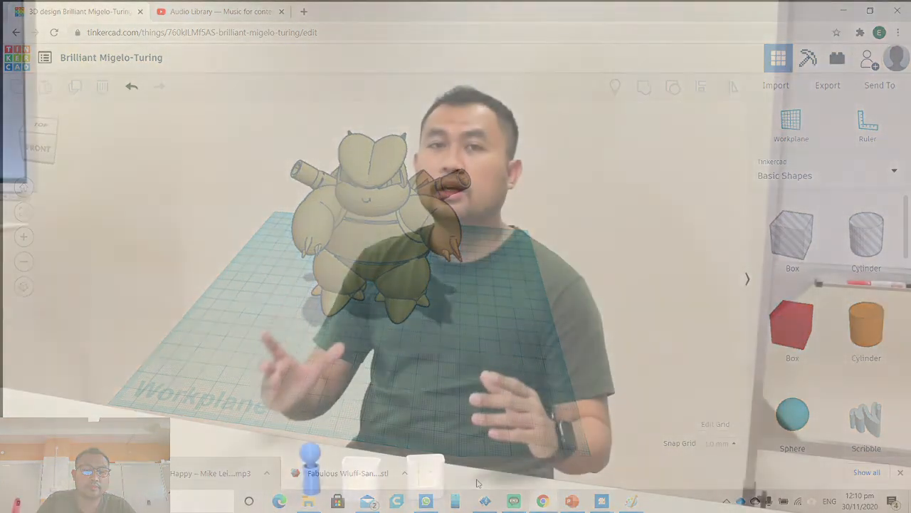